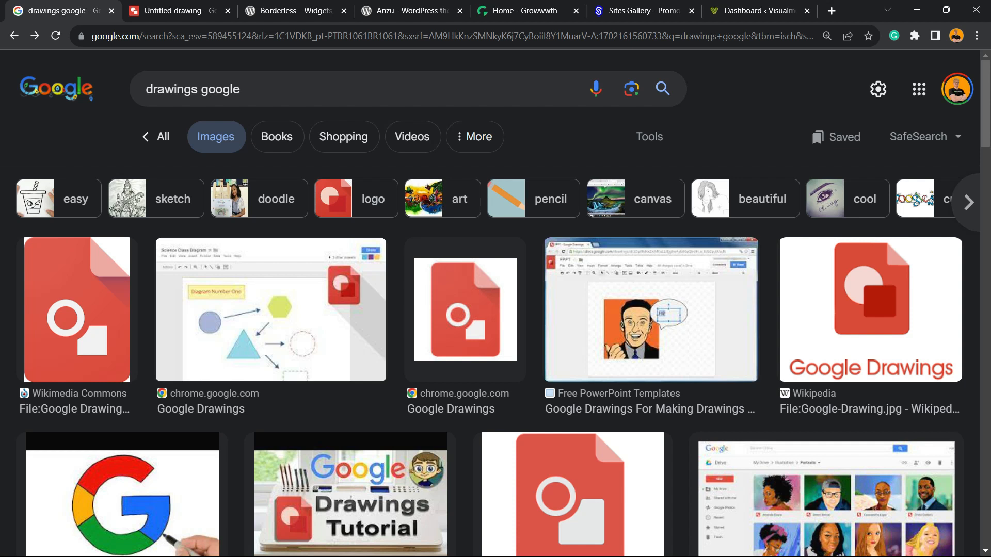
# Step: Switch the "drawings google" image search back to the all-results view
pyautogui.click(180, 10)
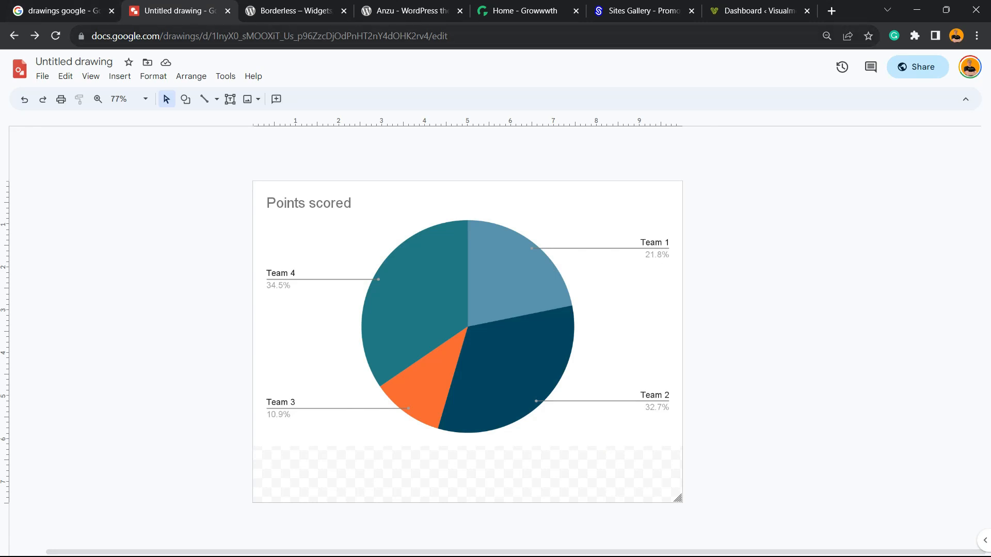
pyautogui.click(62, 11)
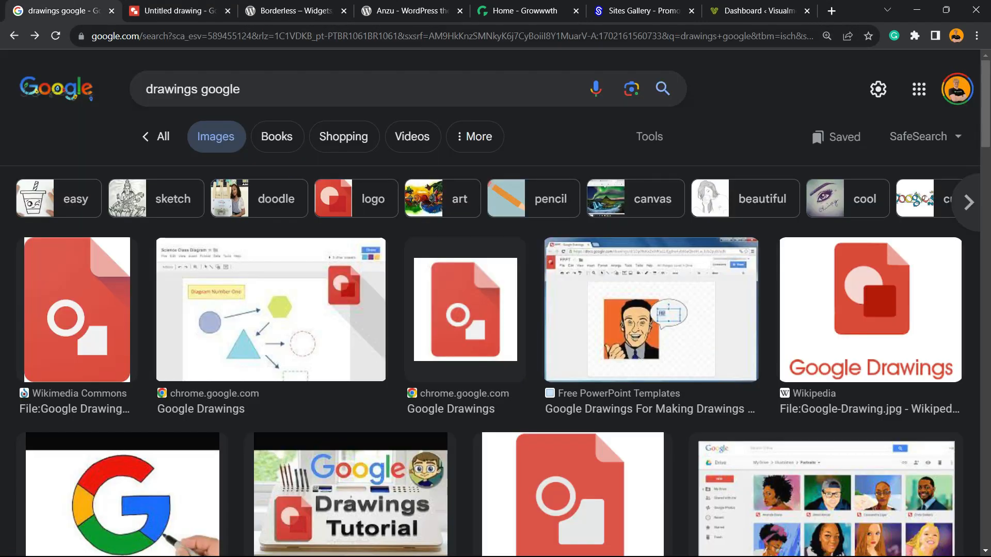
pyautogui.click(156, 136)
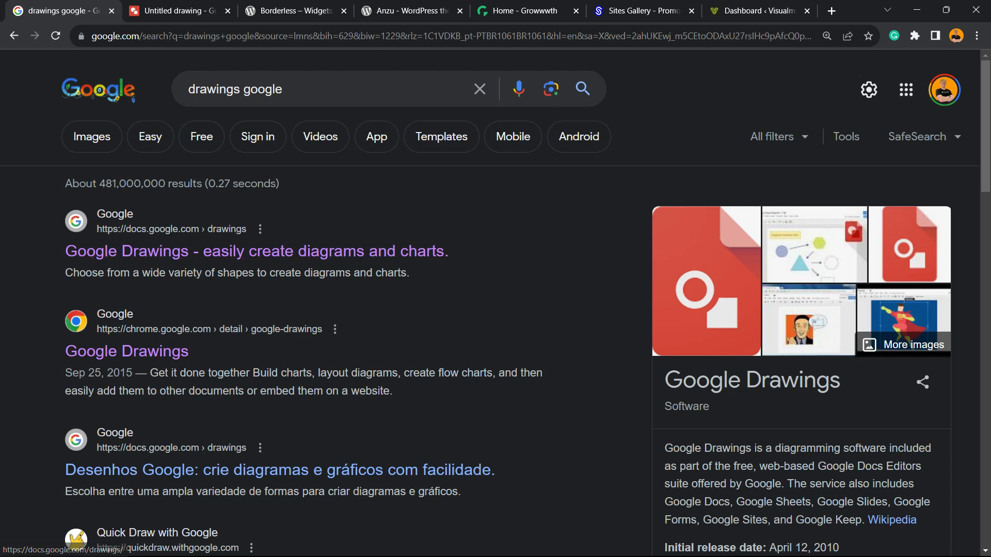
# Step: Switch to the untitled Google Drawings file, select the Points scored pie chart and inspect it up close
pyautogui.hotkey('ctrl', 'Tab')
pyautogui.click(468, 313)
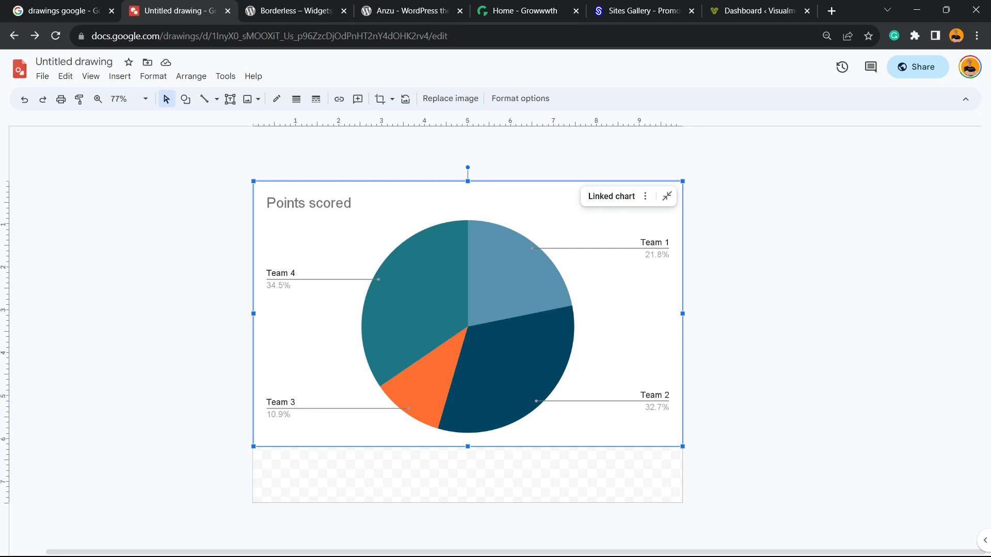
pyautogui.scroll(4, 271, 224)
pyautogui.scroll(-2, 272, 224)
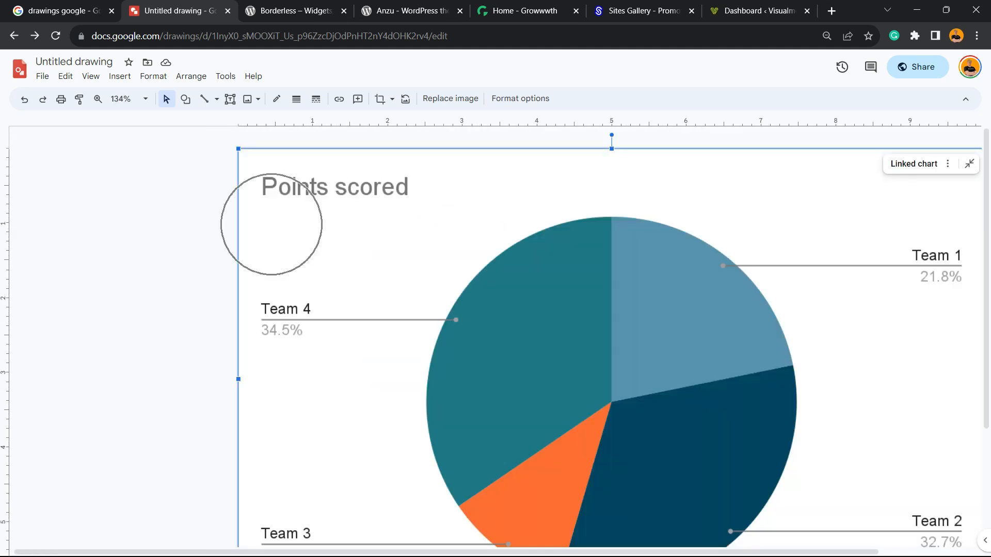
pyautogui.scroll(-3, 271, 224)
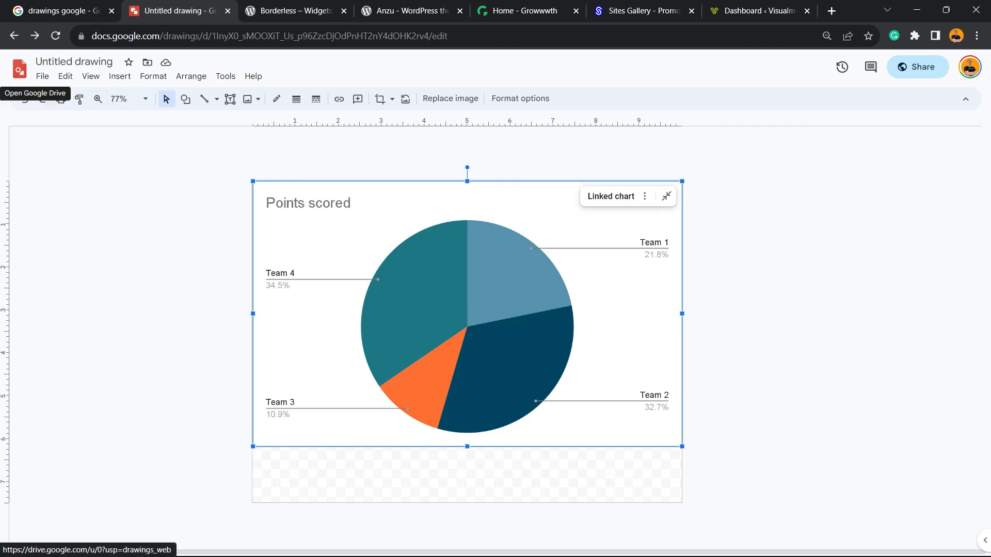
pyautogui.press('ctrl')
pyautogui.press('ctrl')
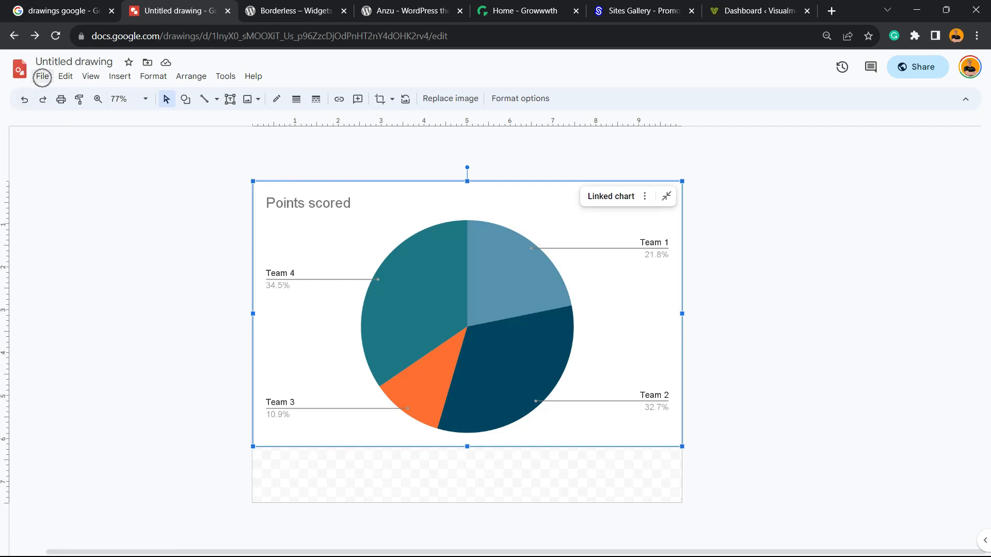
pyautogui.press('ctrl')
# Step: Open the drawing's Publish to the web settings and show the embed option
pyautogui.click(42, 76)
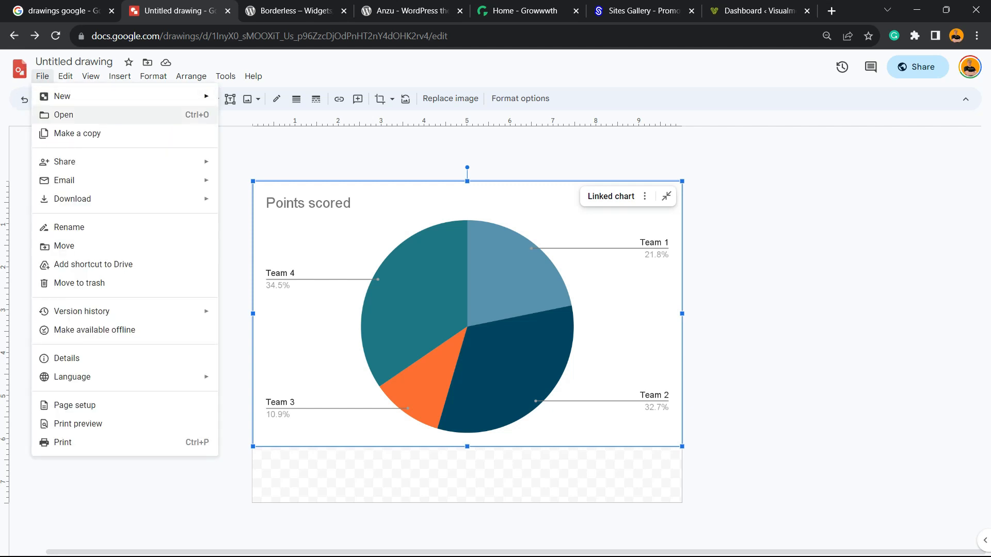
pyautogui.moveTo(64, 162)
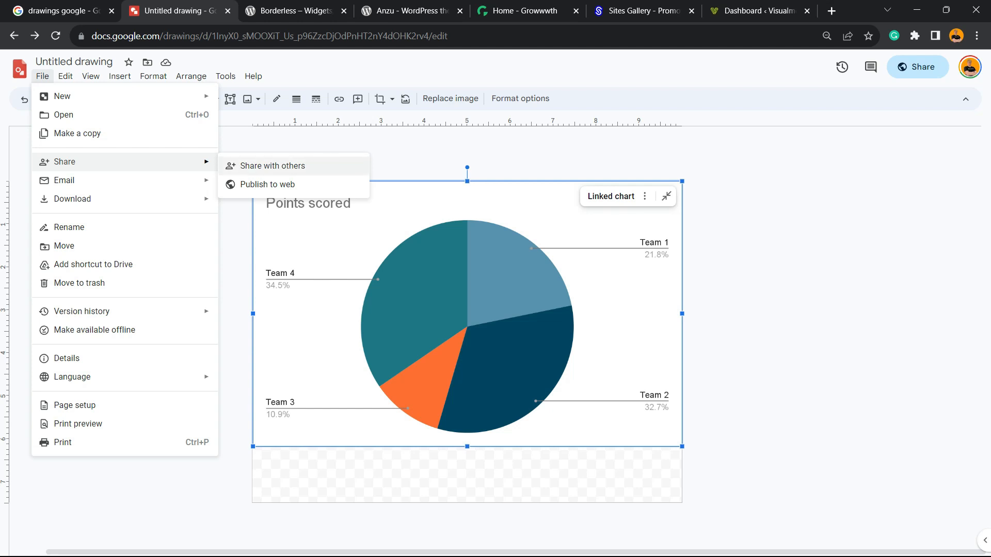
pyautogui.click(281, 185)
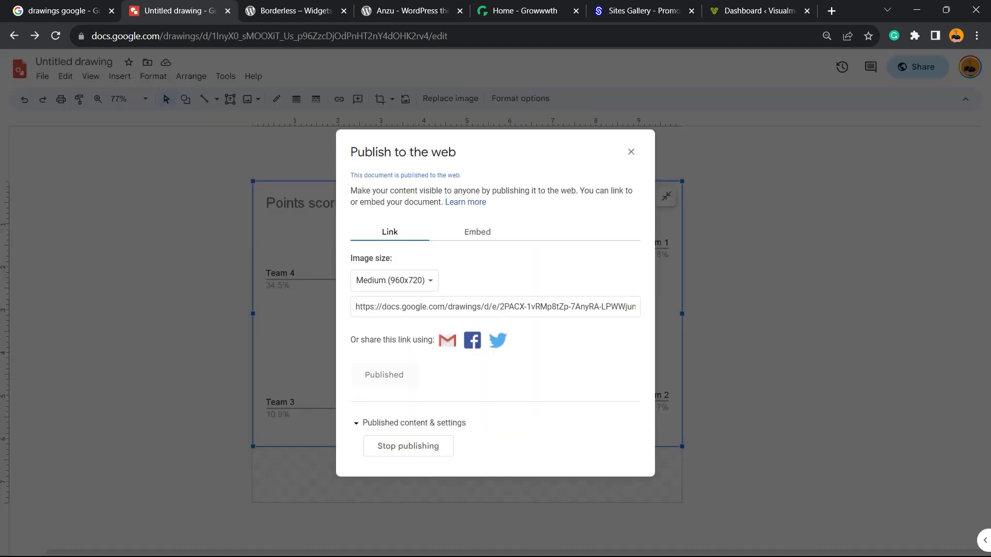
pyautogui.click(390, 232)
pyautogui.click(478, 233)
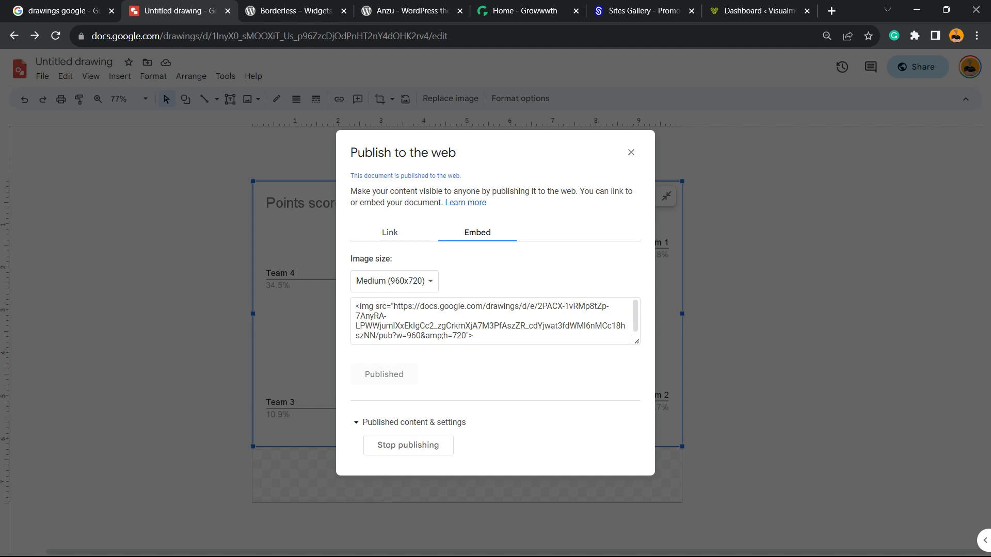
# Step: Keep the embed image size at Medium (960x720) and copy the drawing's embed code
pyautogui.click(495, 321)
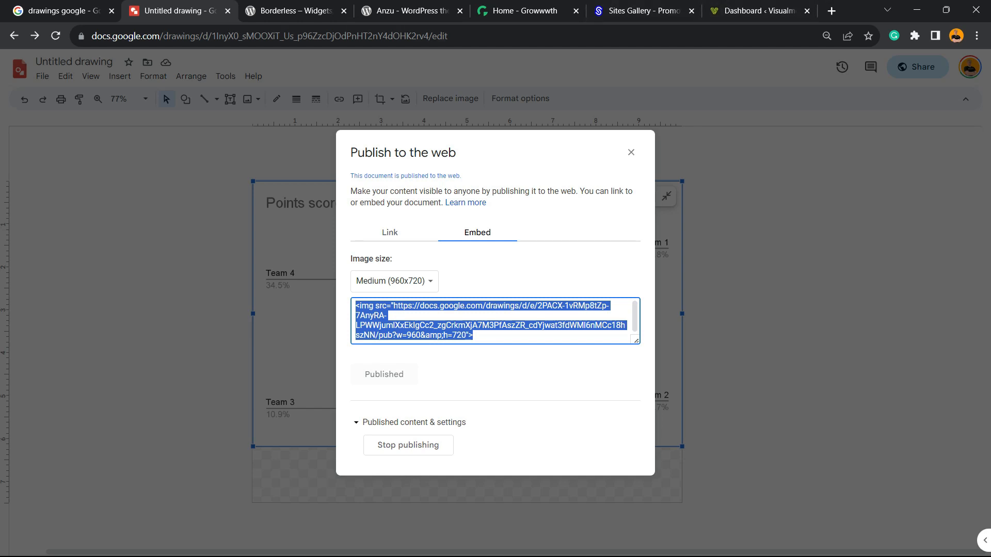
pyautogui.click(394, 281)
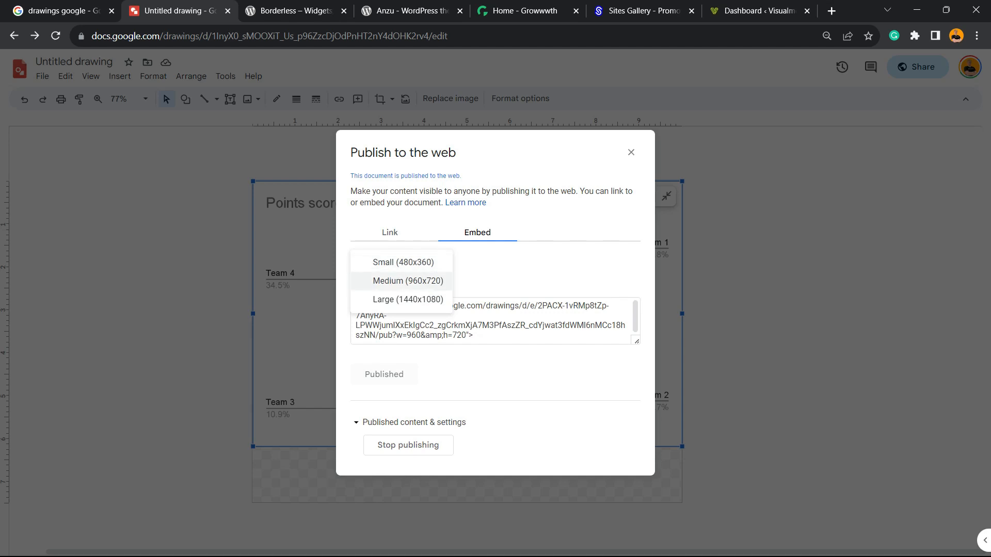
pyautogui.click(408, 282)
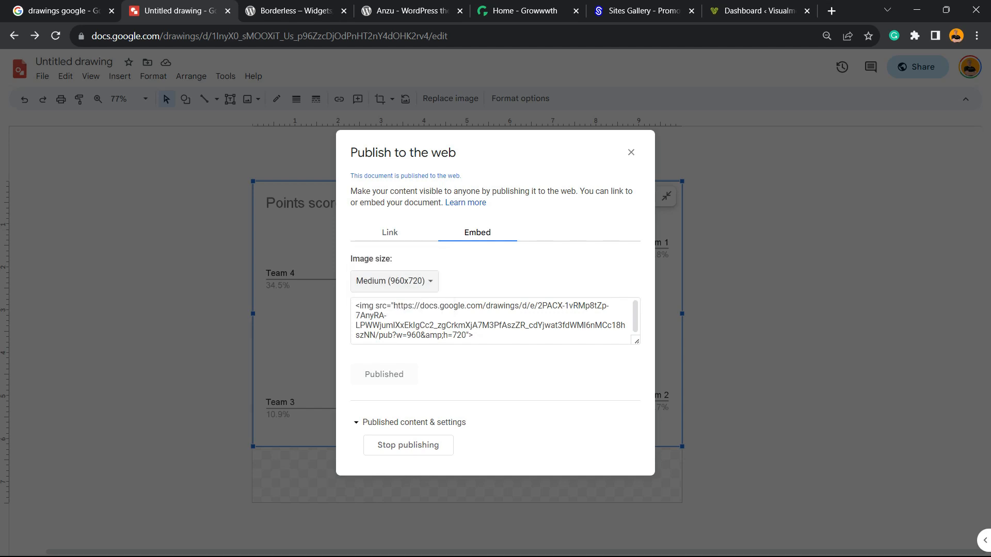
pyautogui.tripleClick(445, 326)
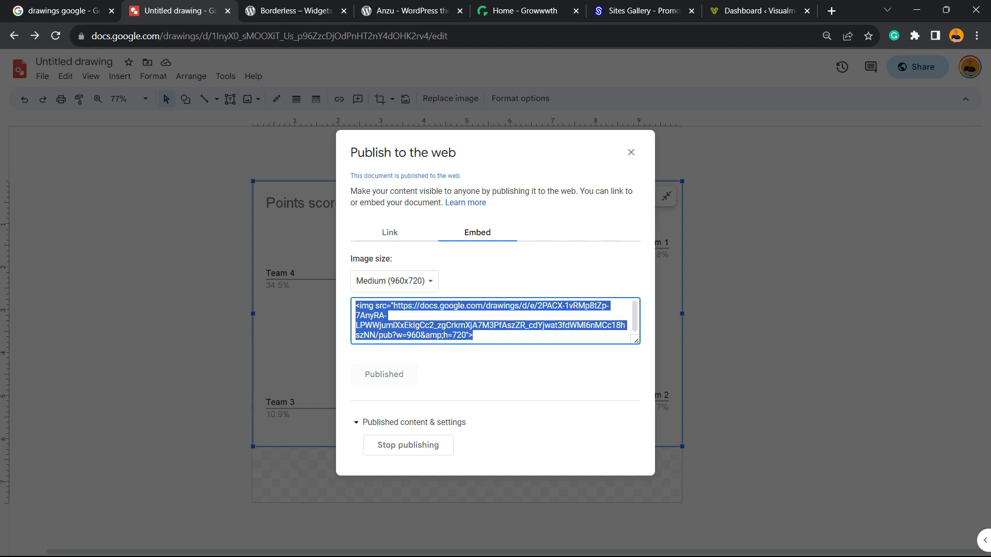
pyautogui.hotkey('ctrl', 'c')
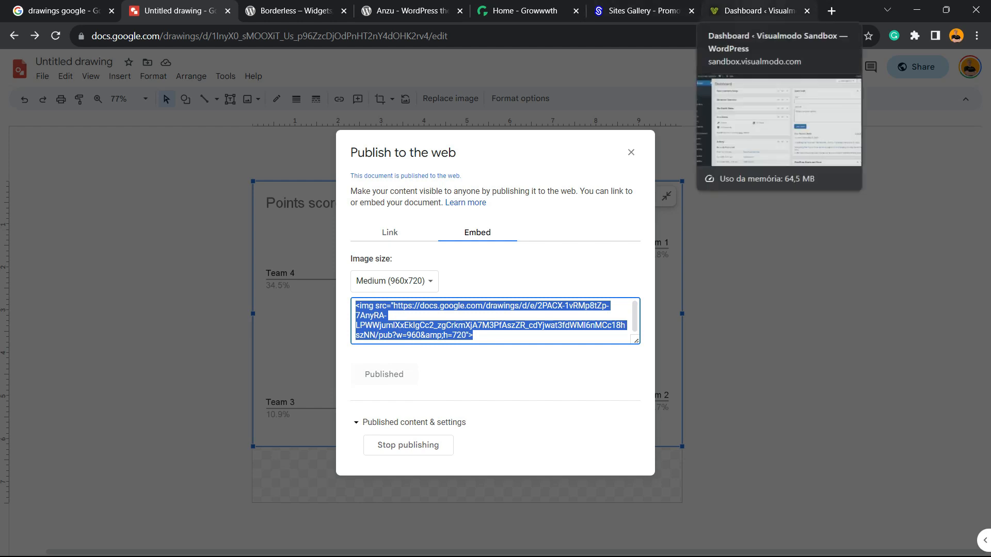
# Step: Switch to the WordPress dashboard and start a new post
pyautogui.click(756, 11)
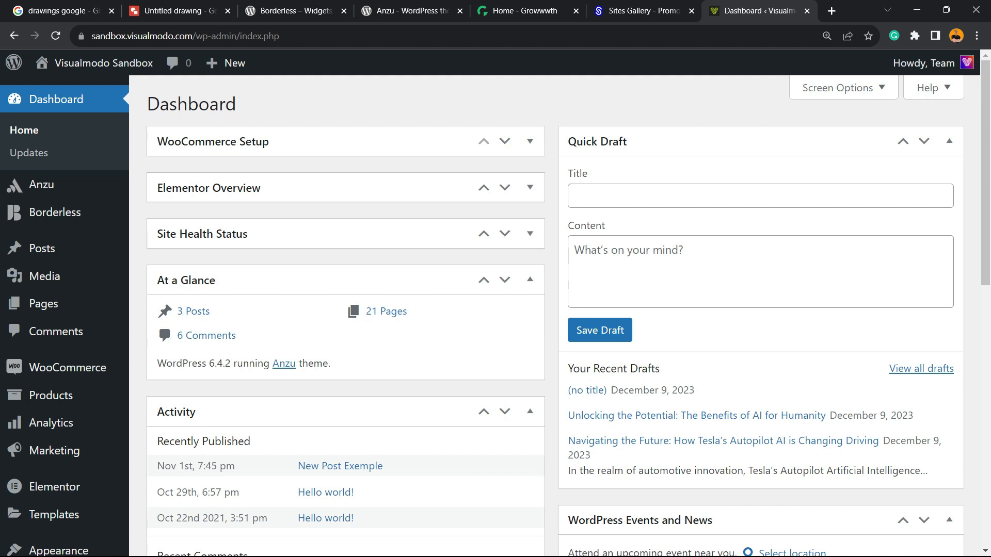
pyautogui.moveTo(41, 248)
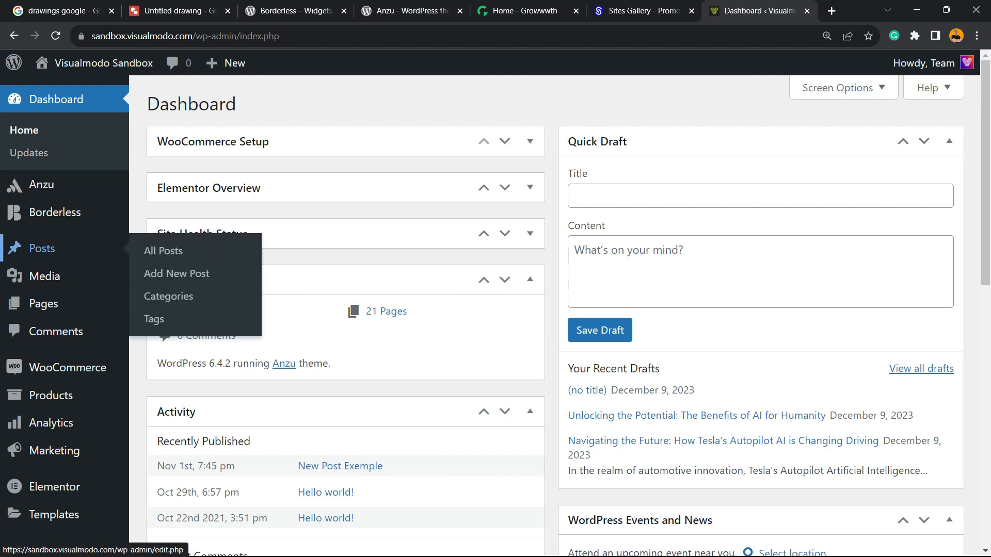
pyautogui.moveTo(43, 303)
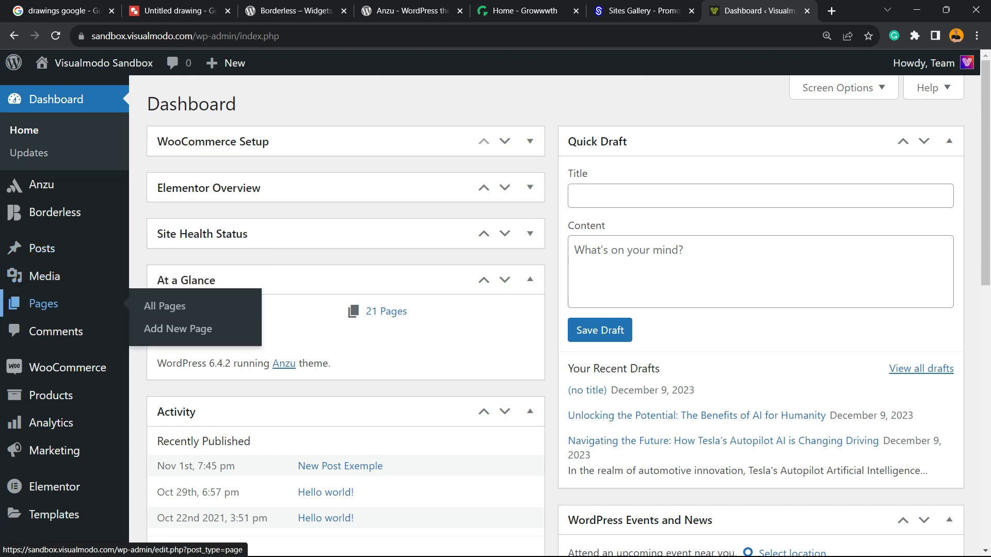
pyautogui.moveTo(50, 395)
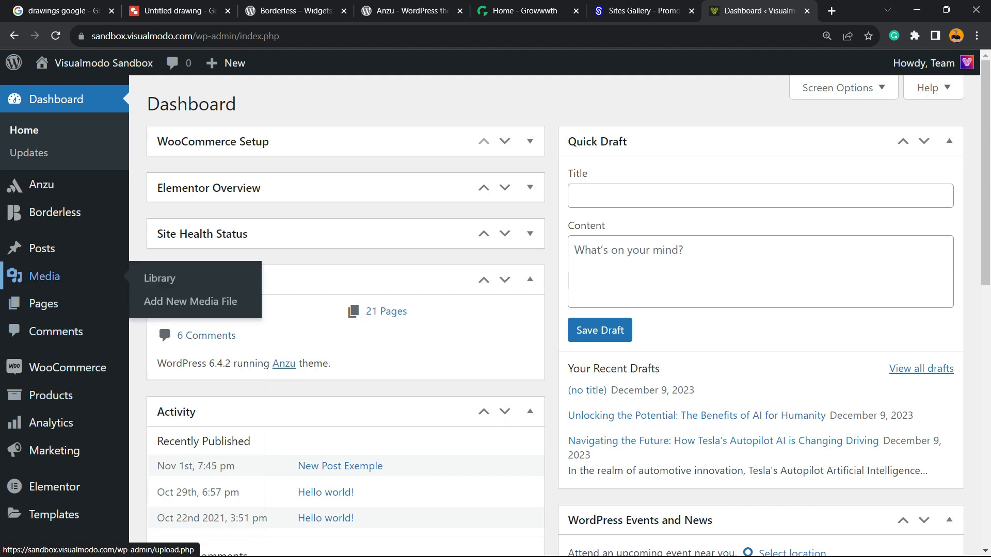
pyautogui.click(176, 274)
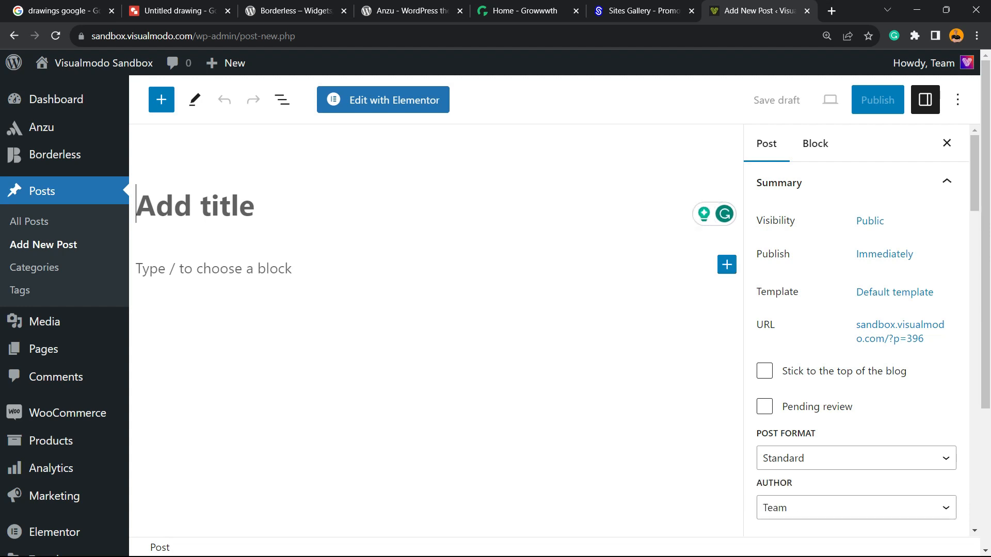
# Step: Add a Custom HTML block to the new post and paste the drawing's embed code into it
pyautogui.click(727, 264)
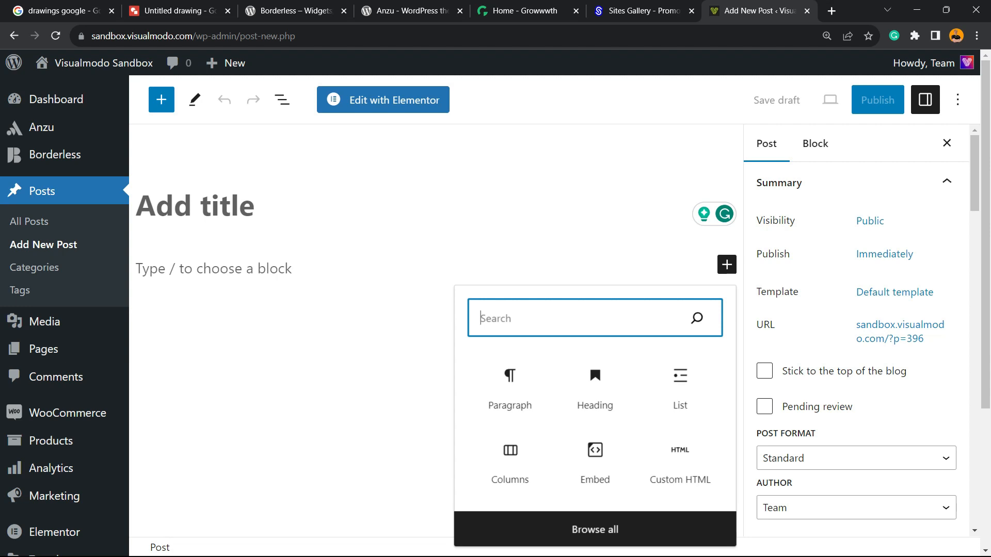
pyautogui.write('html')
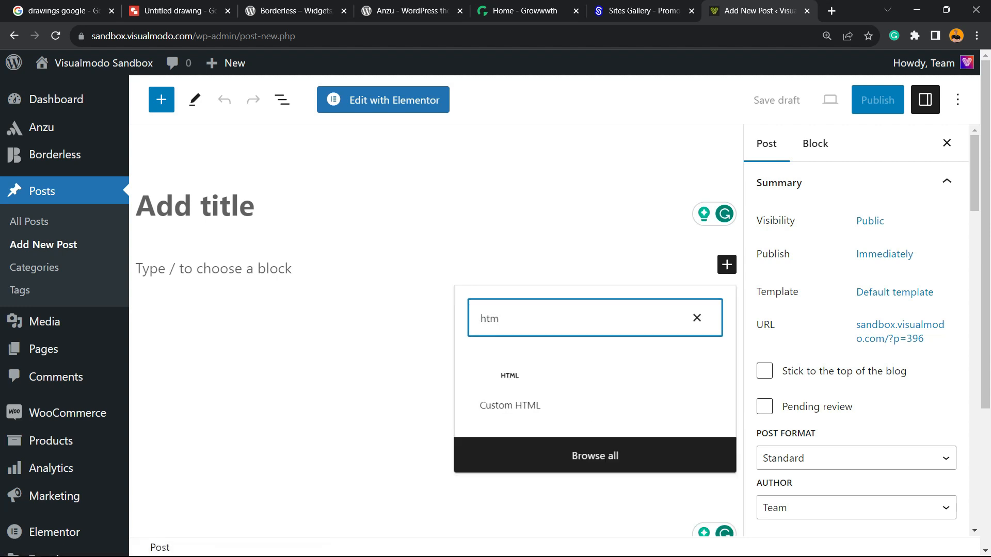
pyautogui.click(499, 388)
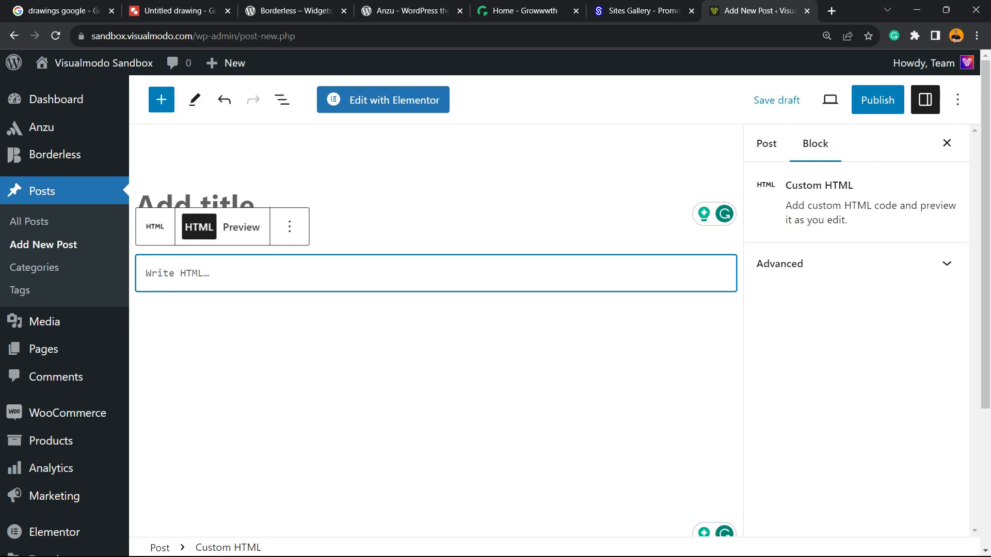
pyautogui.hotkey('ctrl', 'v')
# Step: Preview the embedded pie chart in the Custom HTML block and compare it with the block's HTML code
pyautogui.click(241, 227)
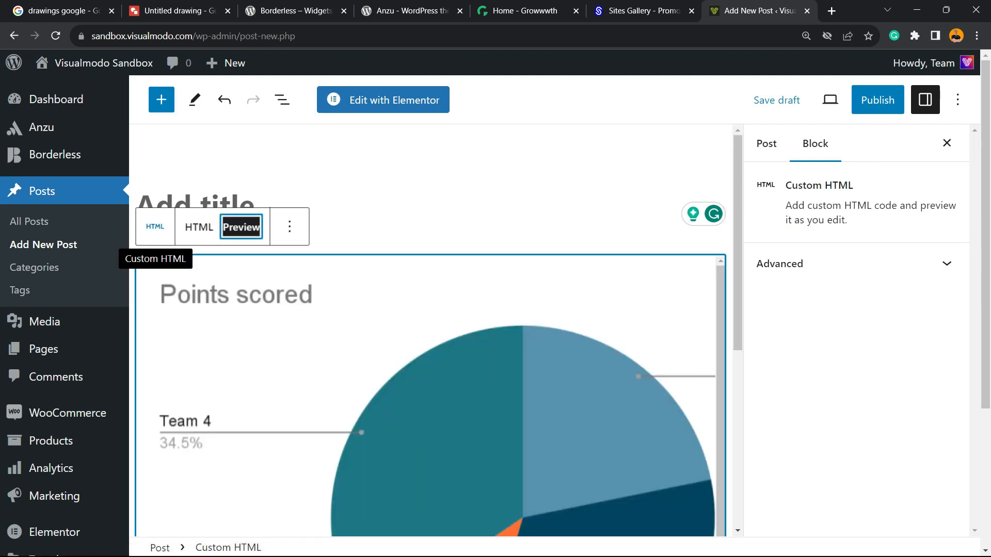
pyautogui.scroll(-1, 430, 395)
pyautogui.scroll(1, 430, 395)
pyautogui.scroll(-1, 430, 395)
pyautogui.click(431, 395)
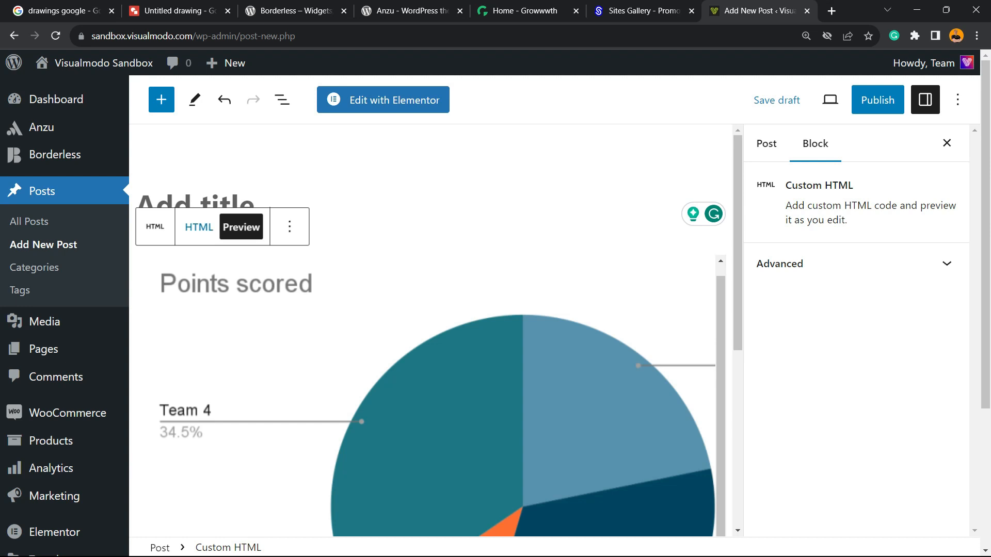
pyautogui.click(199, 227)
pyautogui.click(198, 228)
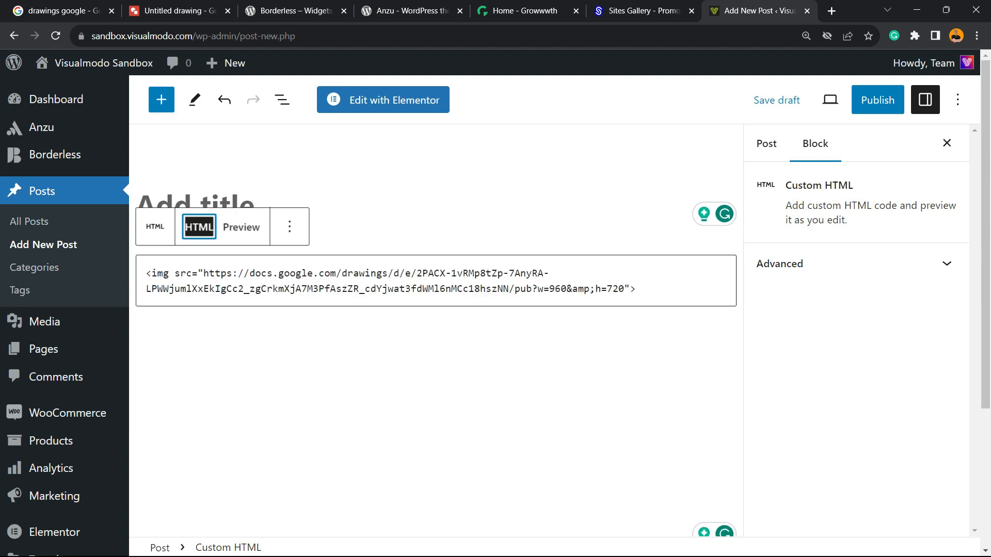
pyautogui.click(241, 227)
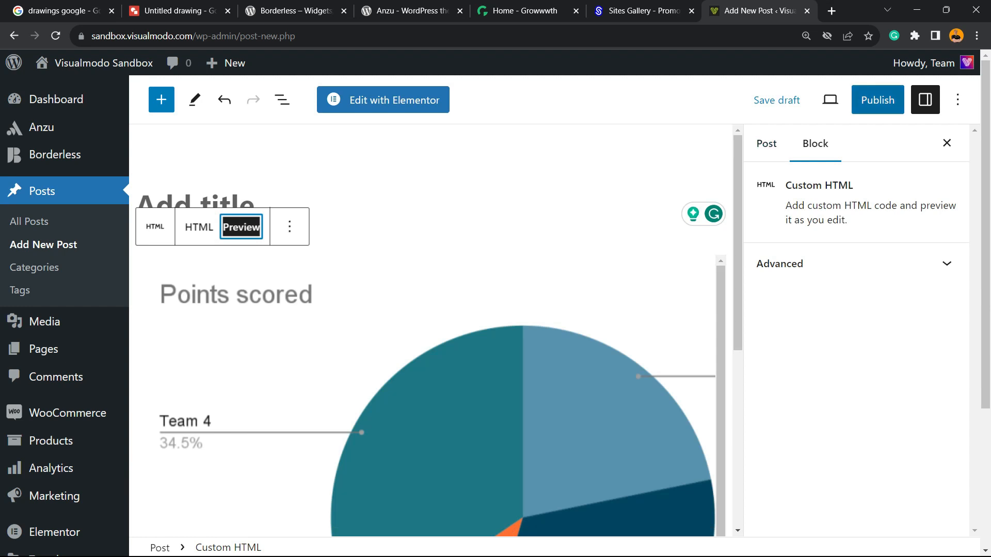
pyautogui.scroll(-1, 442, 401)
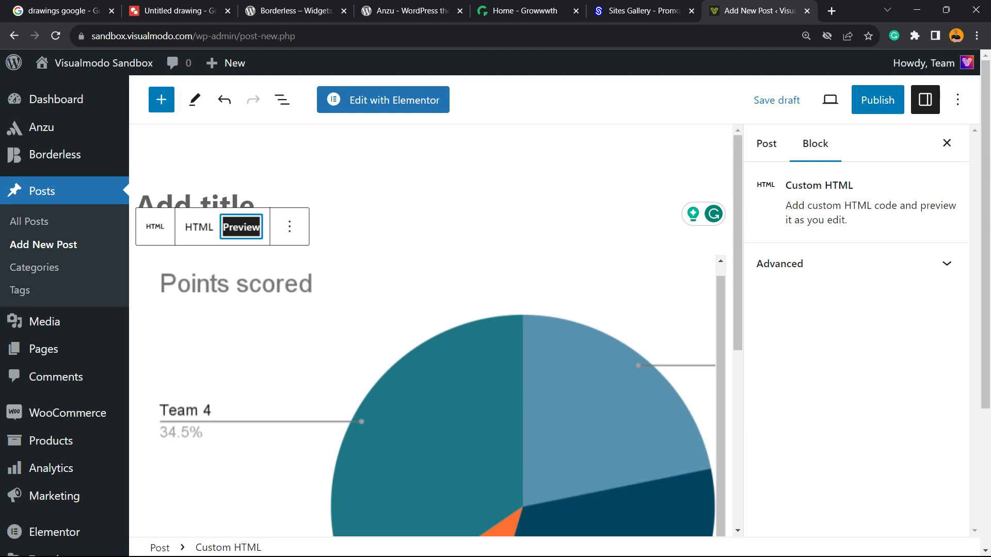
# Step: Leave the post editor without saving and return to the WordPress dashboard
pyautogui.click(56, 99)
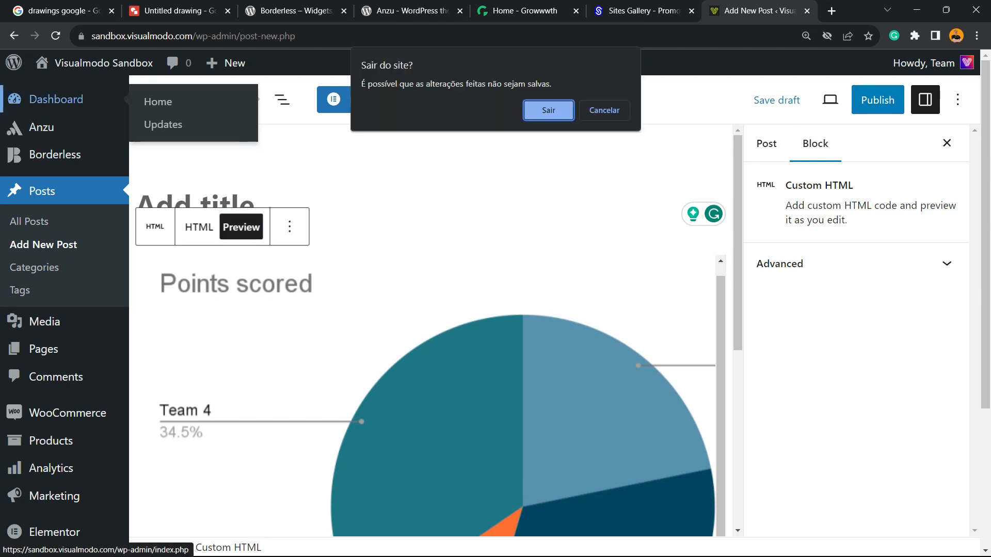
pyautogui.press('Return')
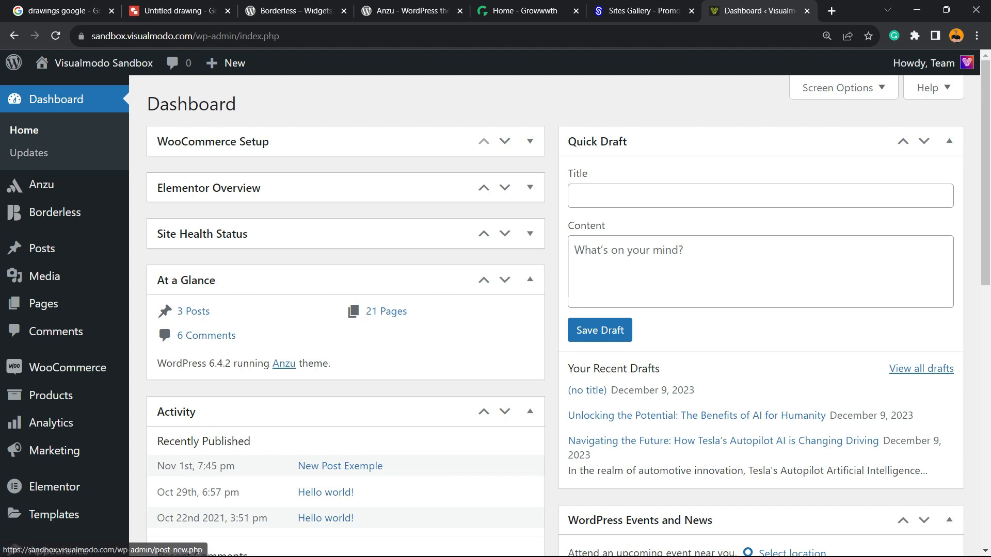
# Step: Return to the drawing's Publish to the web settings, copy the embed code again and view the link options
pyautogui.click(180, 11)
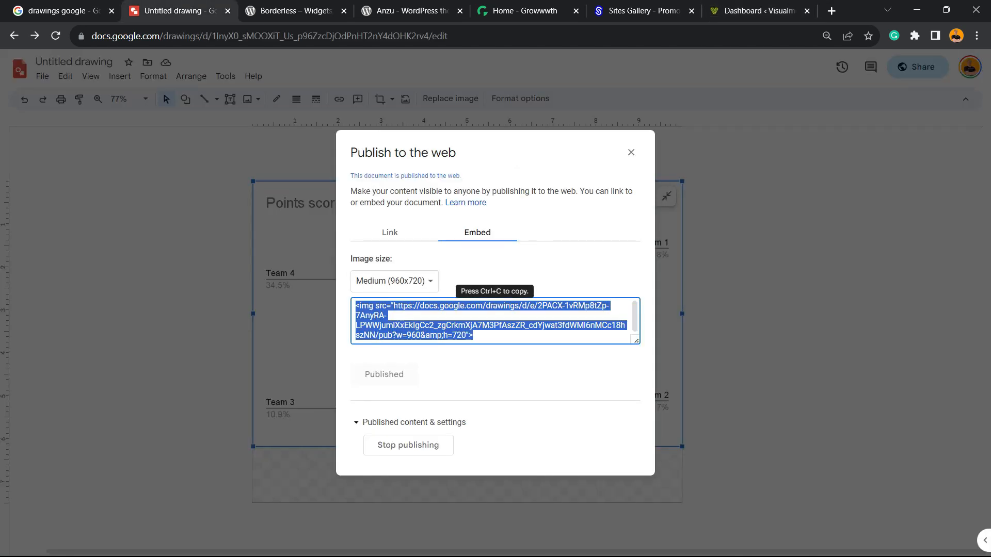
pyautogui.hotkey('ctrl', 'c')
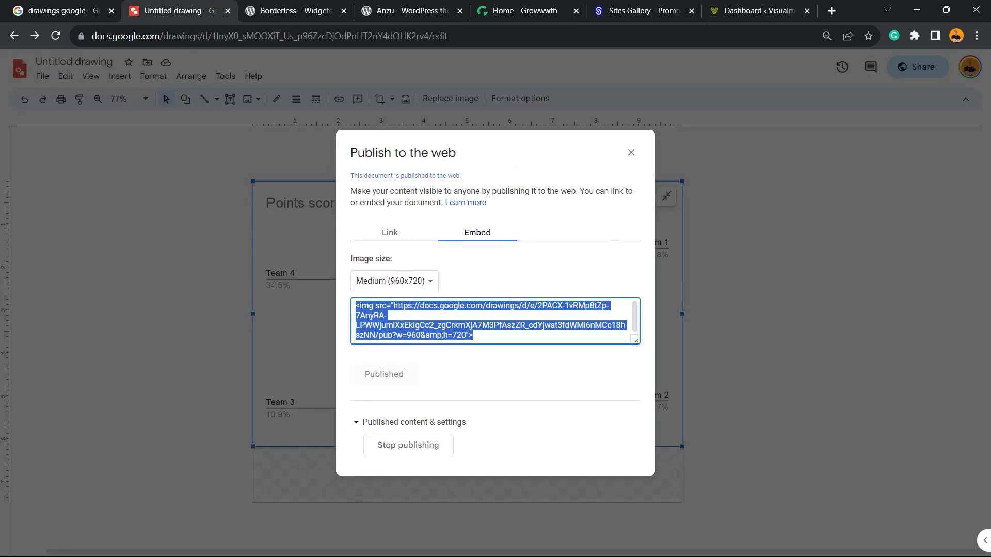
pyautogui.click(390, 233)
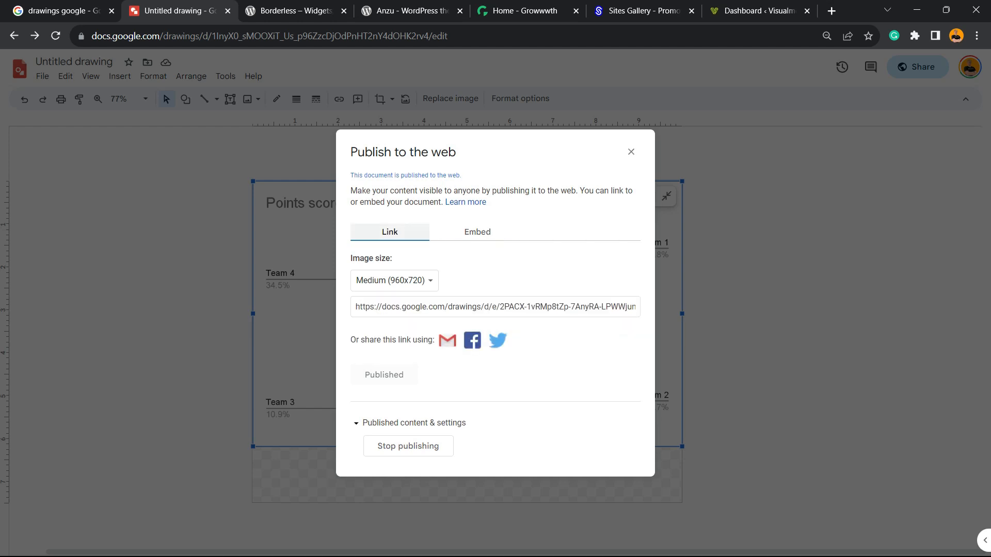
pyautogui.click(382, 375)
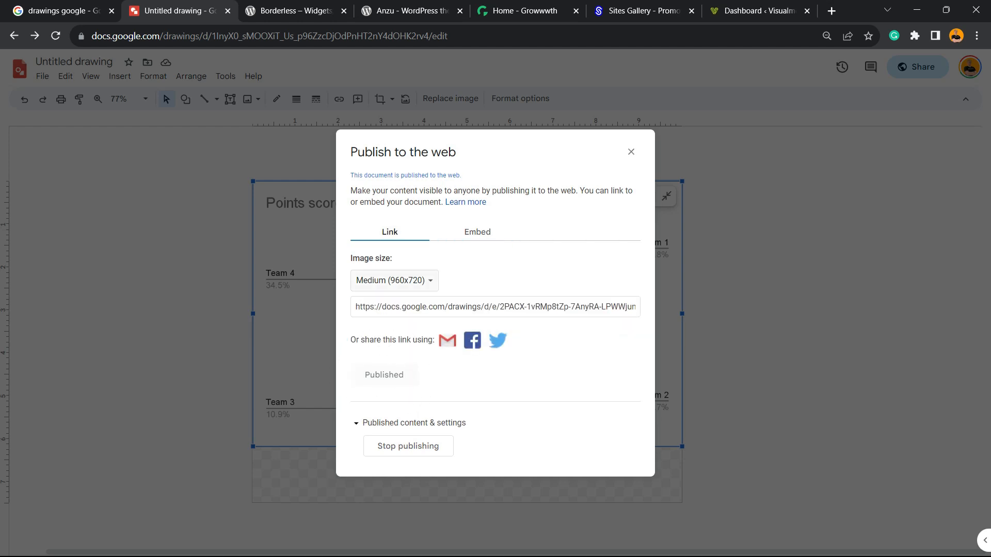
# Step: Select the drawing's published link, and open the page for adding a new plugin in the WordPress admin
pyautogui.click(496, 307)
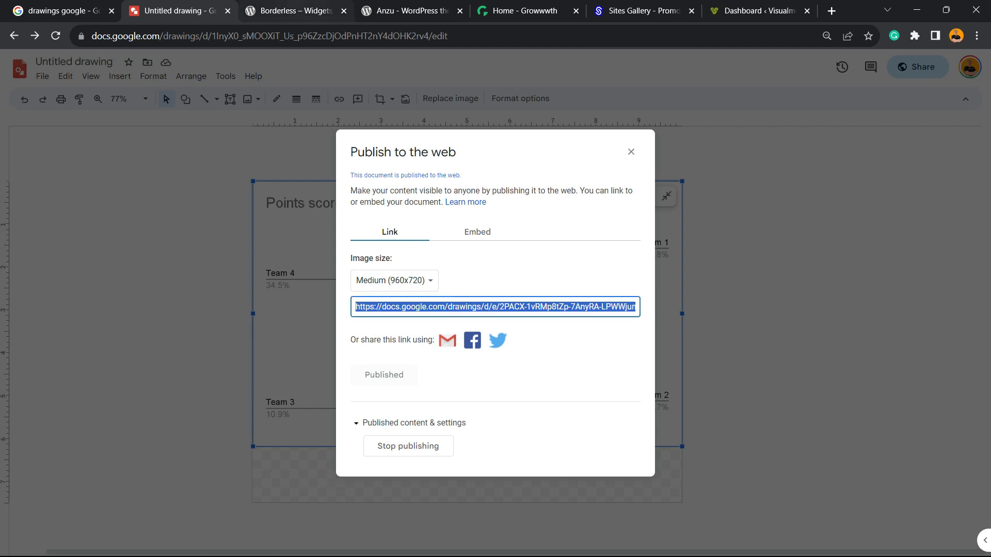
pyautogui.click(758, 10)
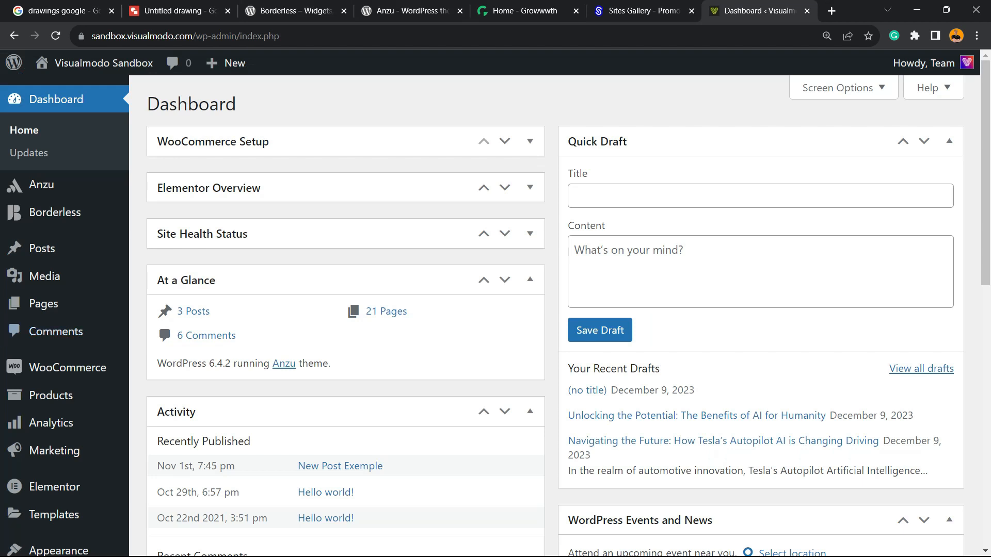
pyautogui.scroll(-5, 54, 331)
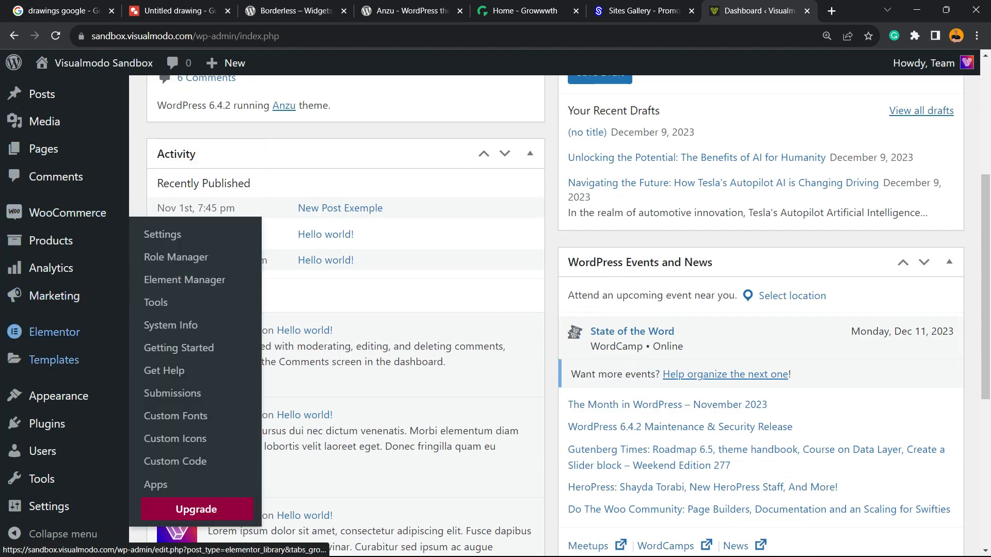
pyautogui.moveTo(47, 424)
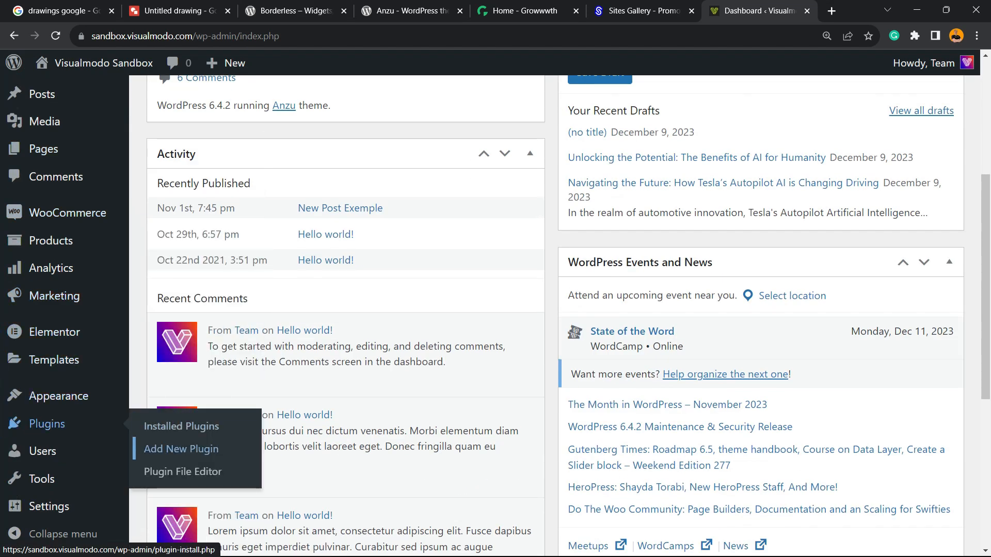
pyautogui.click(181, 449)
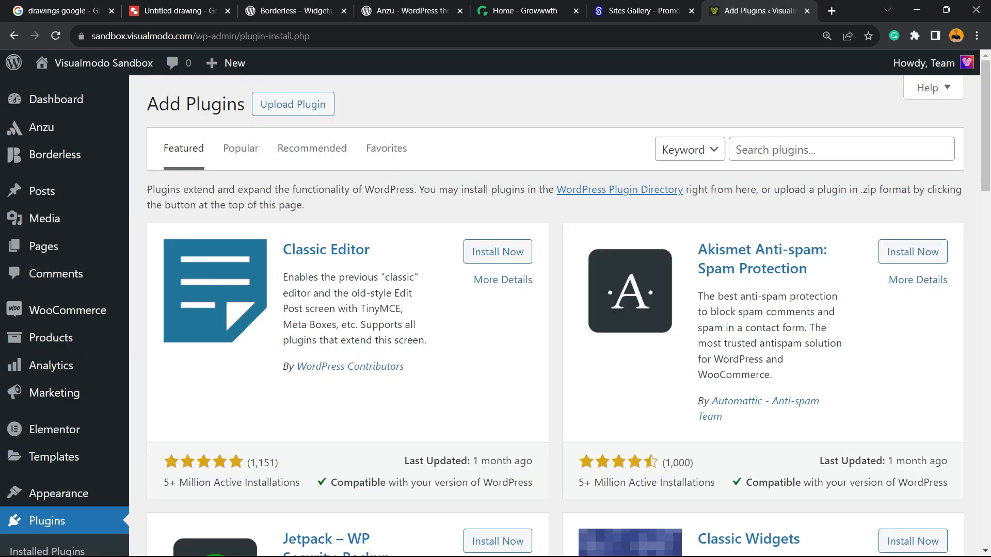
# Step: Search the plugin directory for "embed"
pyautogui.press('ctrl')
pyautogui.click(774, 149)
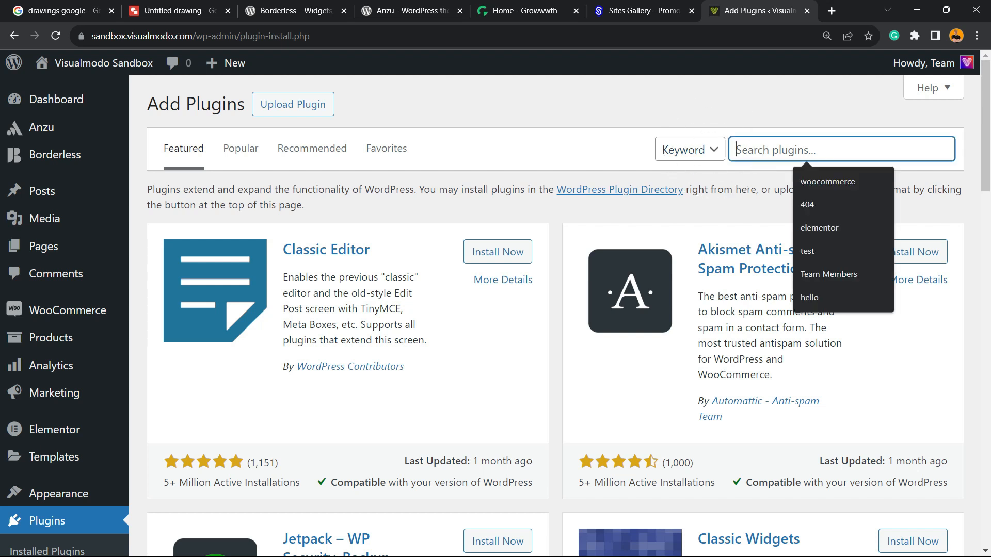
pyautogui.write('embed')
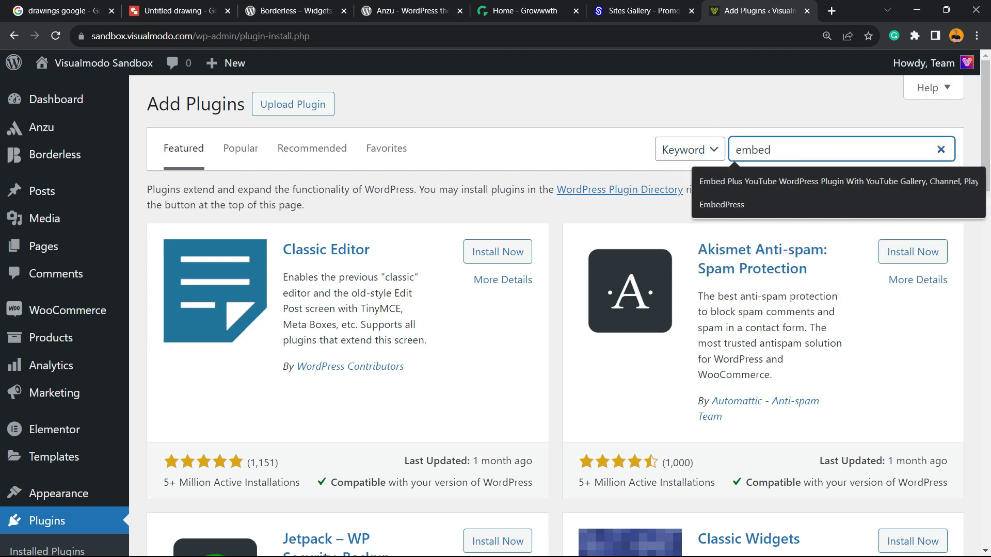
pyautogui.press('Return')
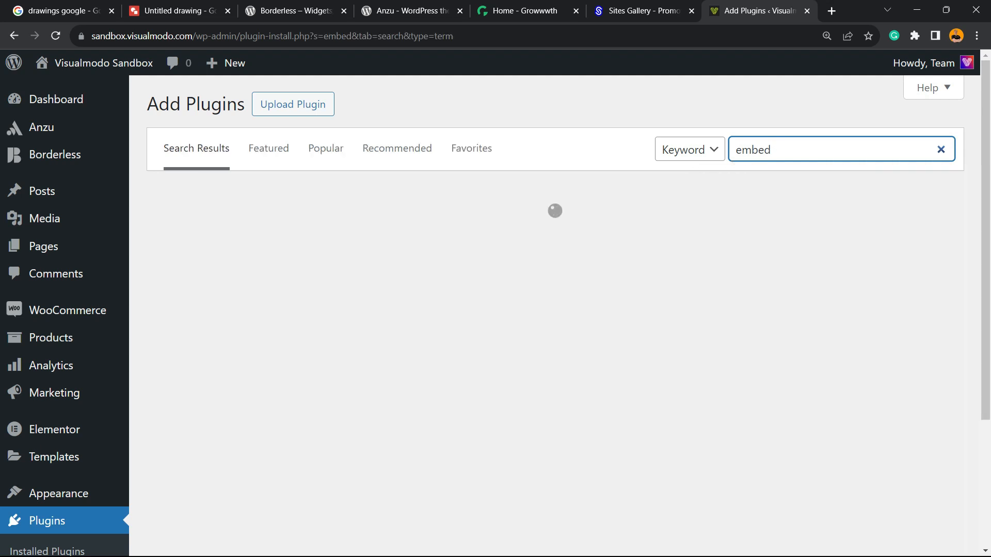
# Step: Find the EmbedPress plugin by WPDeveloper among the search results, then install and activate it
pyautogui.scroll(-3, 555, 309)
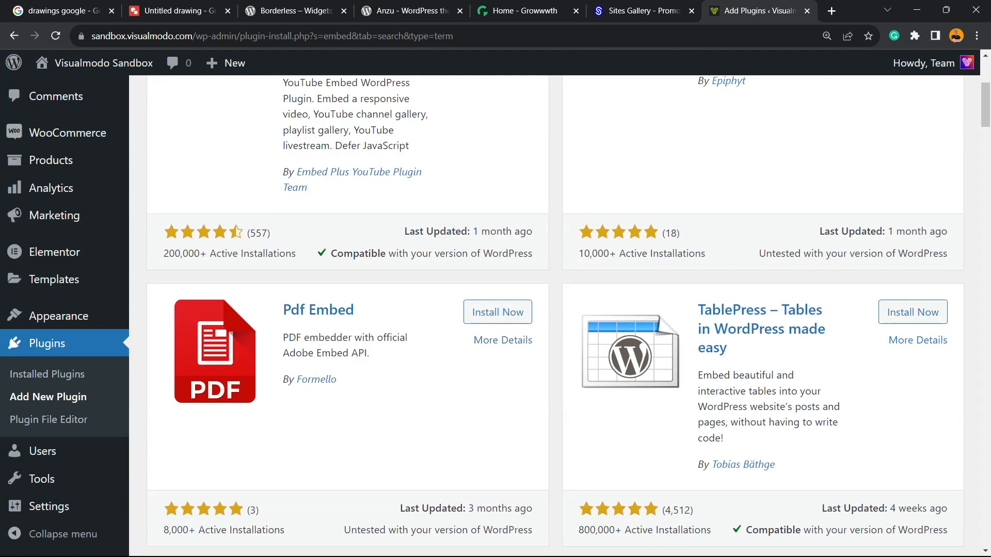
pyautogui.scroll(-10, 555, 310)
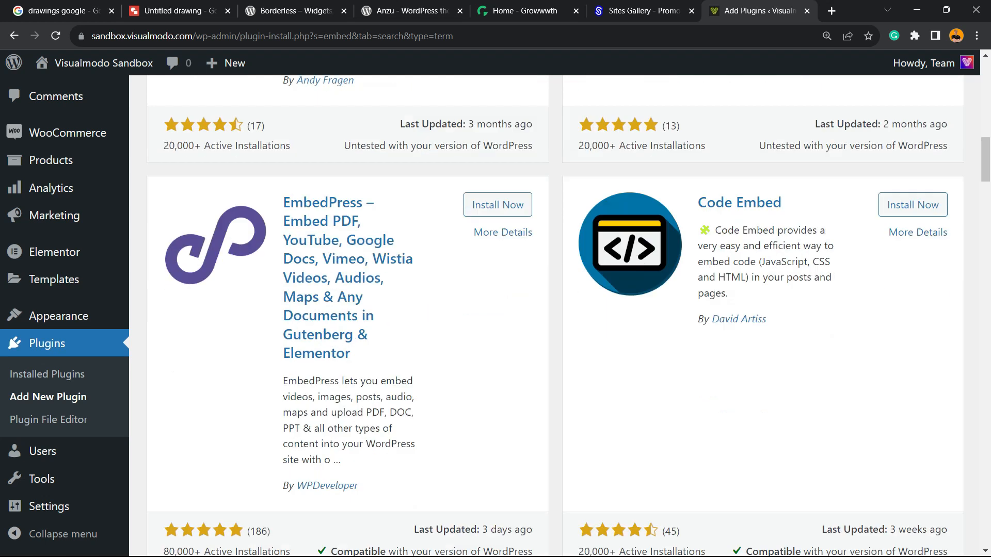
pyautogui.moveTo(283, 181); pyautogui.dragTo(374, 182)
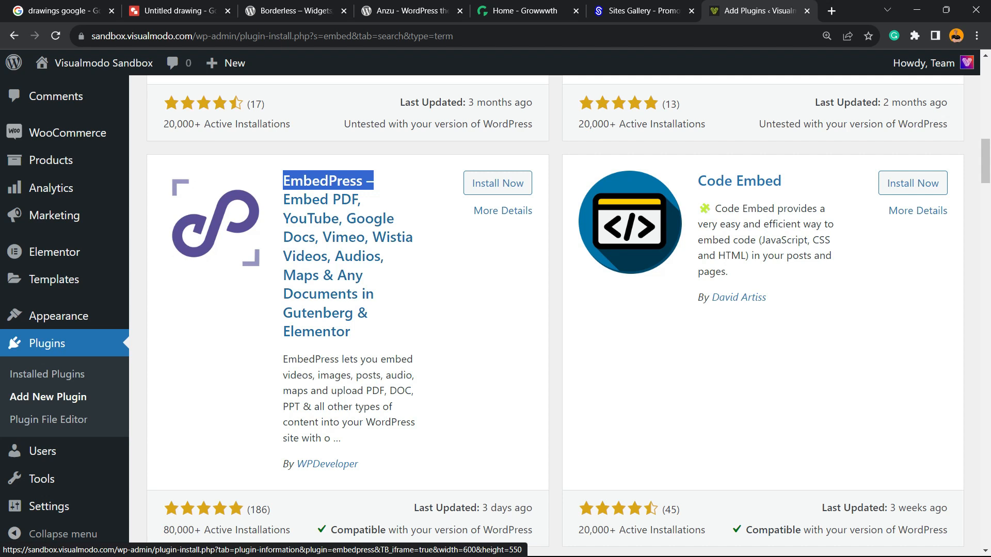
pyautogui.click(498, 183)
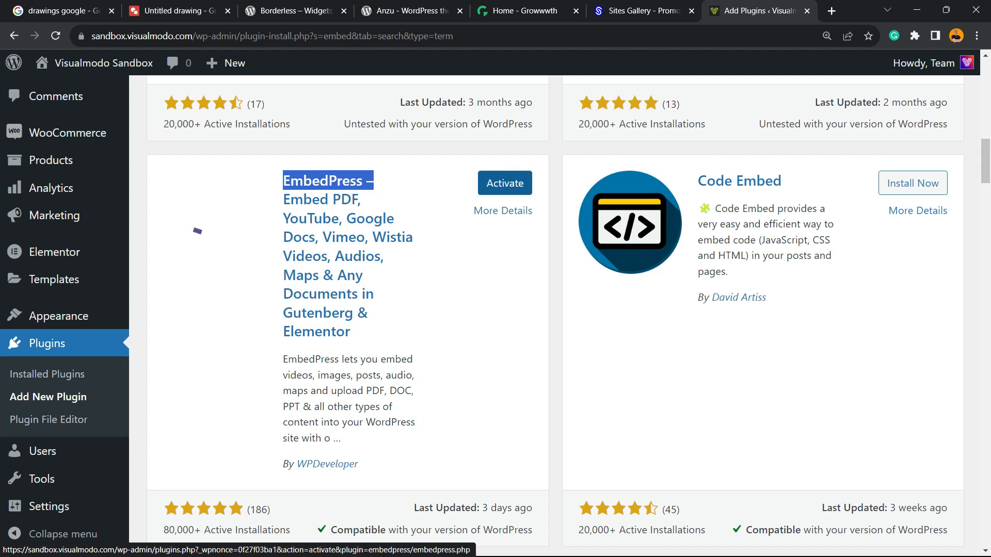
pyautogui.click(505, 183)
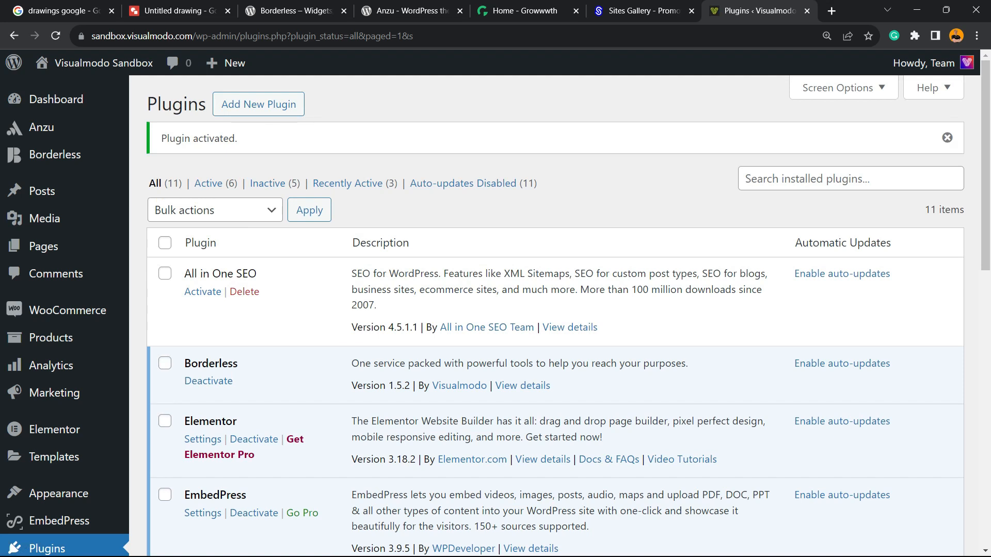
# Step: Look over the installed plugins list and open the EmbedPress settings
pyautogui.scroll(-5, 164, 258)
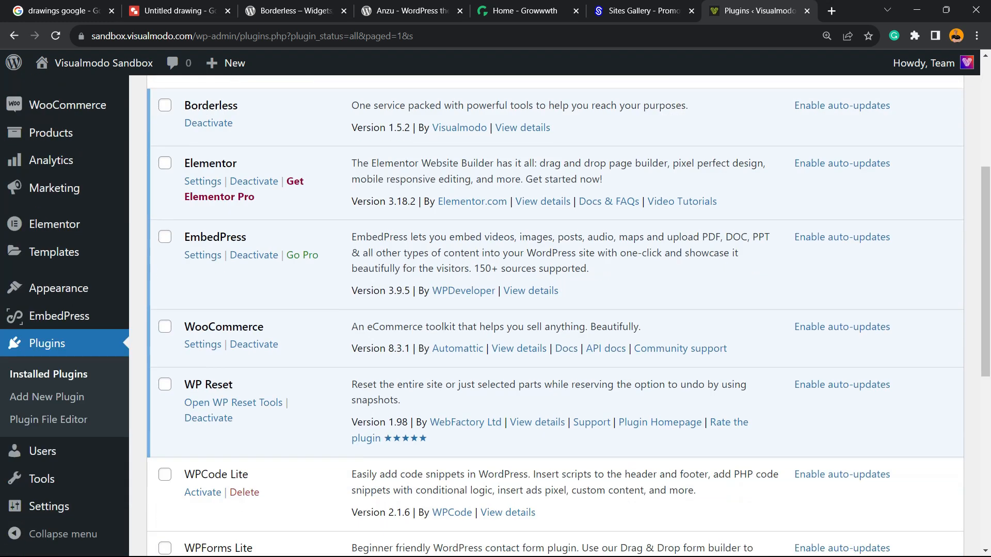
pyautogui.scroll(3, 165, 268)
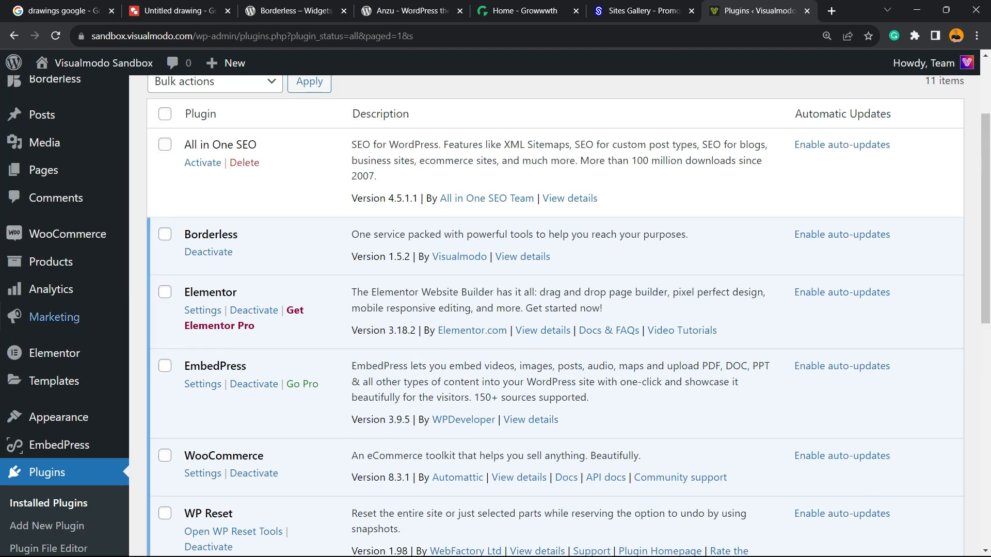
pyautogui.moveTo(54, 381)
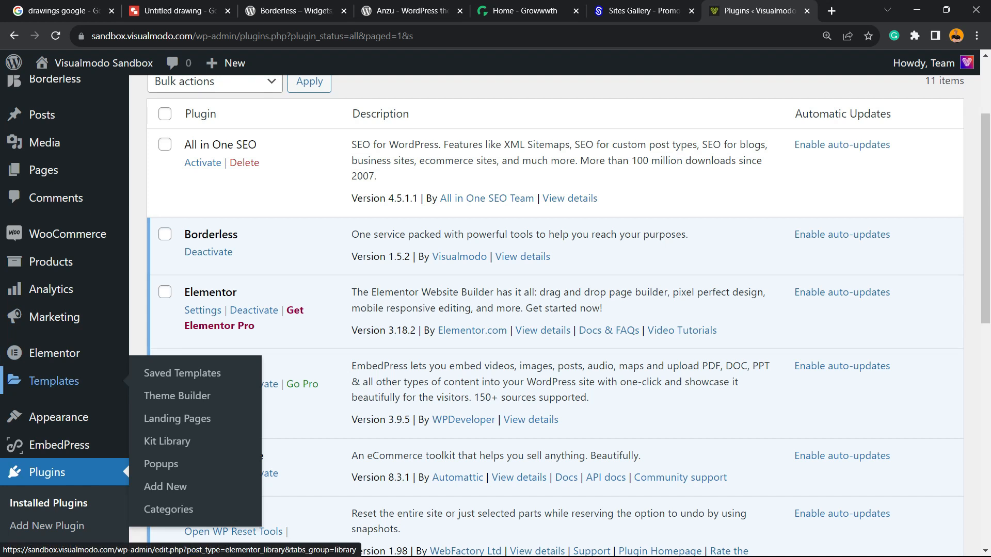
pyautogui.click(59, 445)
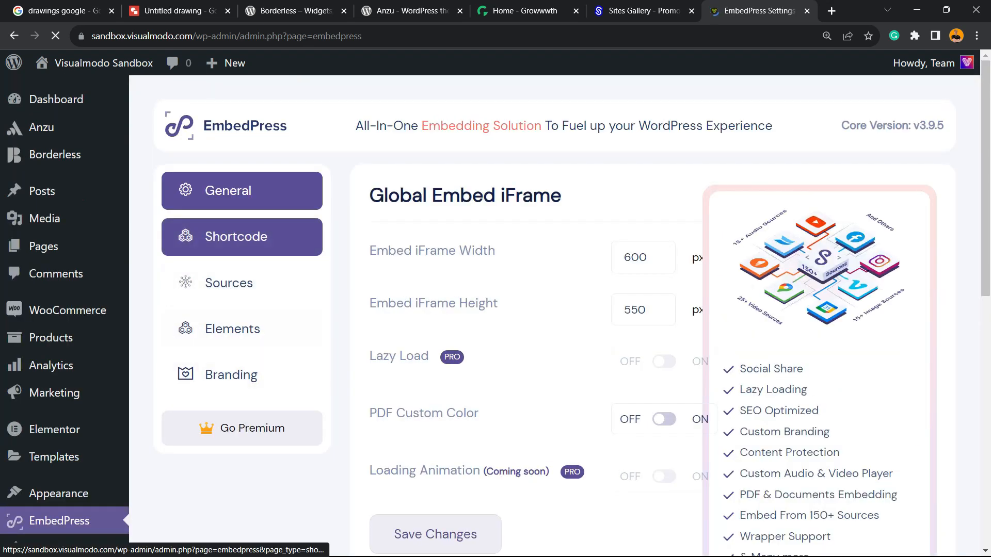
# Step: Browse the full list of content sources that EmbedPress supports
pyautogui.click(229, 283)
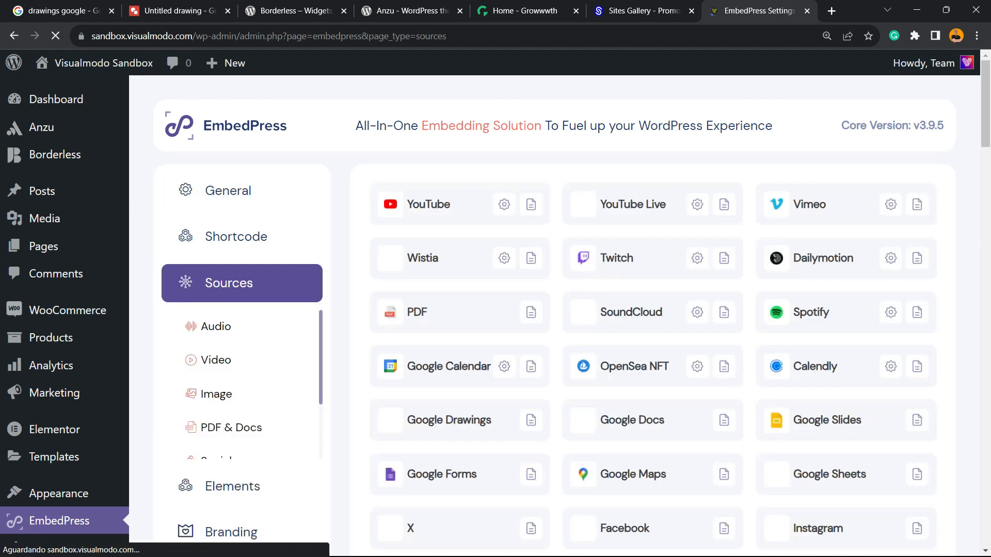
pyautogui.scroll(-1, 477, 319)
pyautogui.scroll(-15, 653, 315)
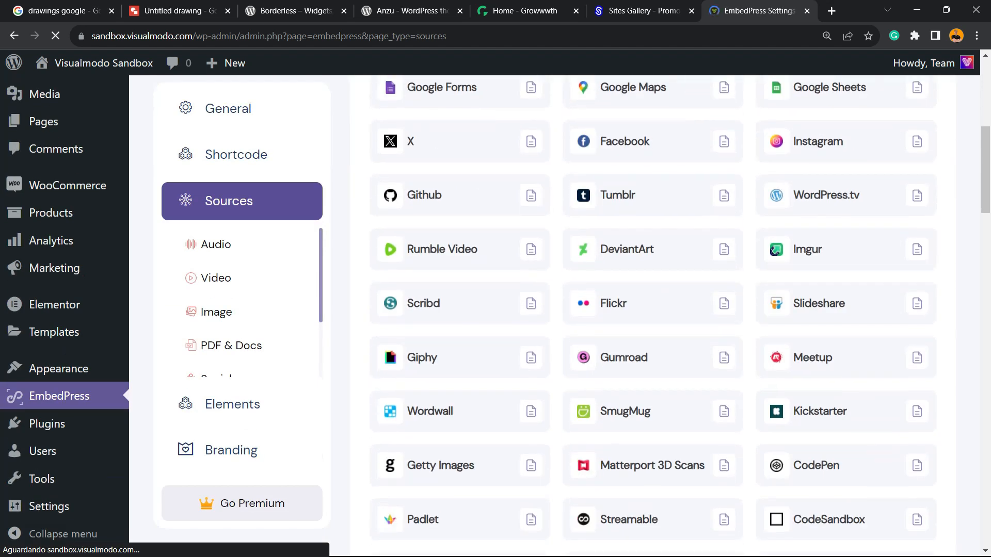
pyautogui.scroll(-20, 652, 314)
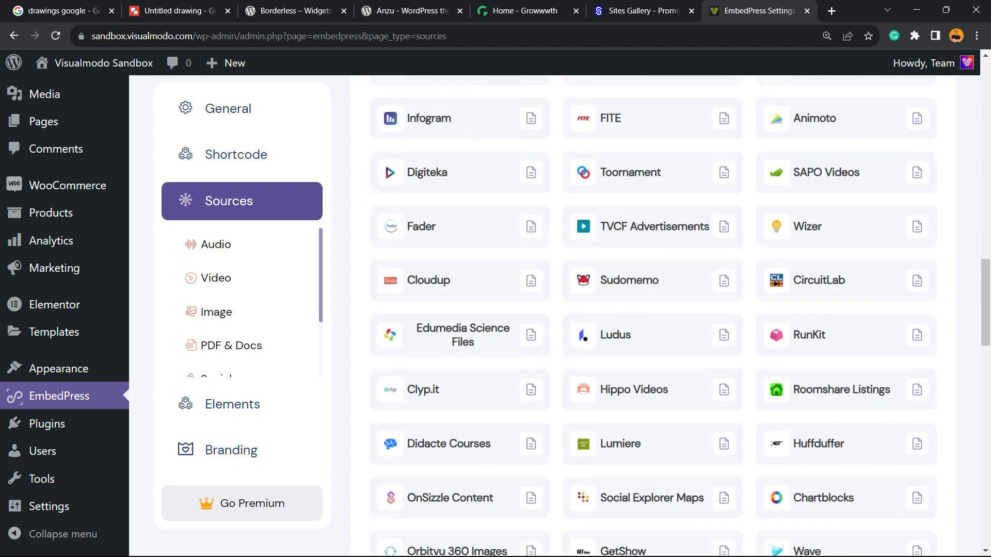
pyautogui.scroll(-6, 653, 315)
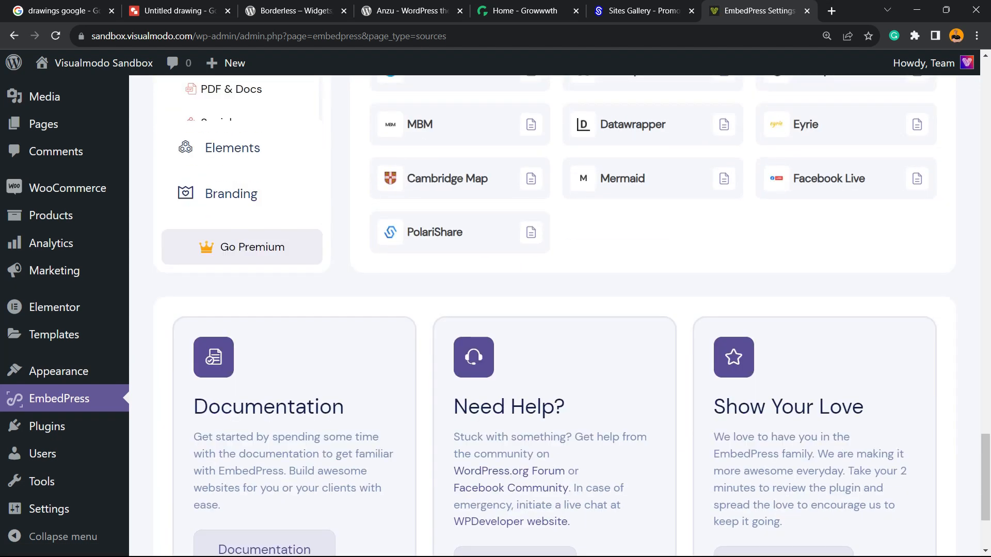
pyautogui.scroll(10, 240, 311)
pyautogui.scroll(5, 240, 311)
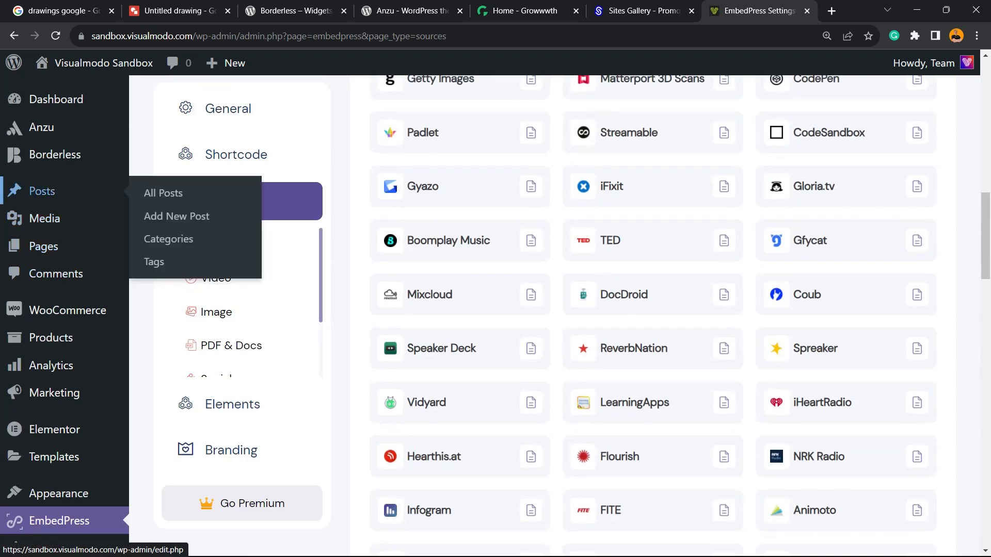
# Step: Start a new post without restoring the browser backup and add a Google Drawings block to it
pyautogui.click(177, 216)
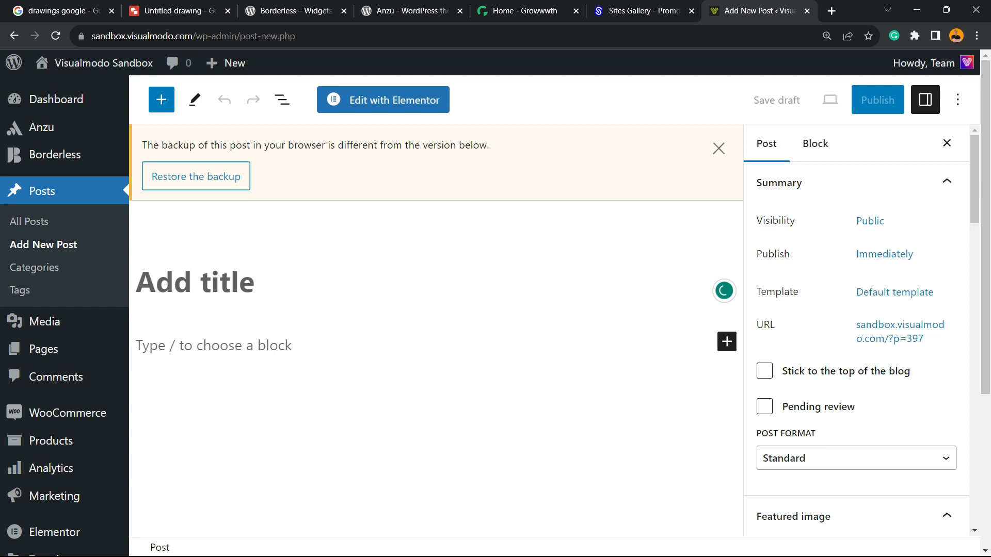
pyautogui.click(719, 149)
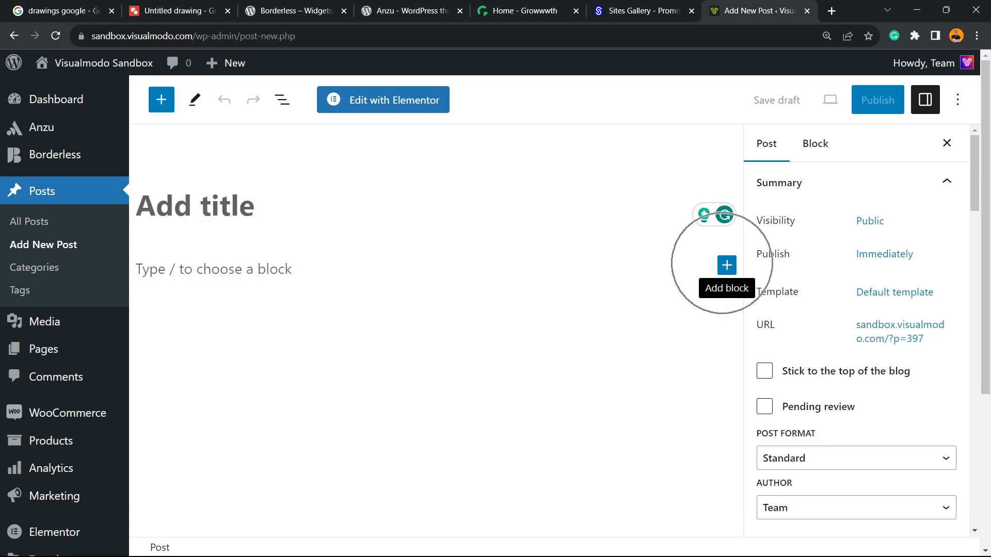
pyautogui.click(727, 265)
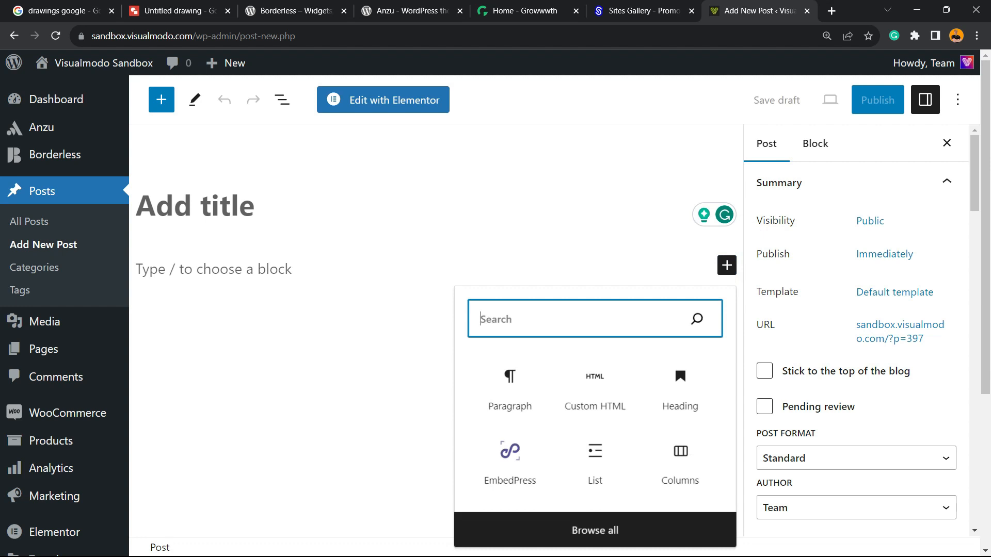
pyautogui.write('google')
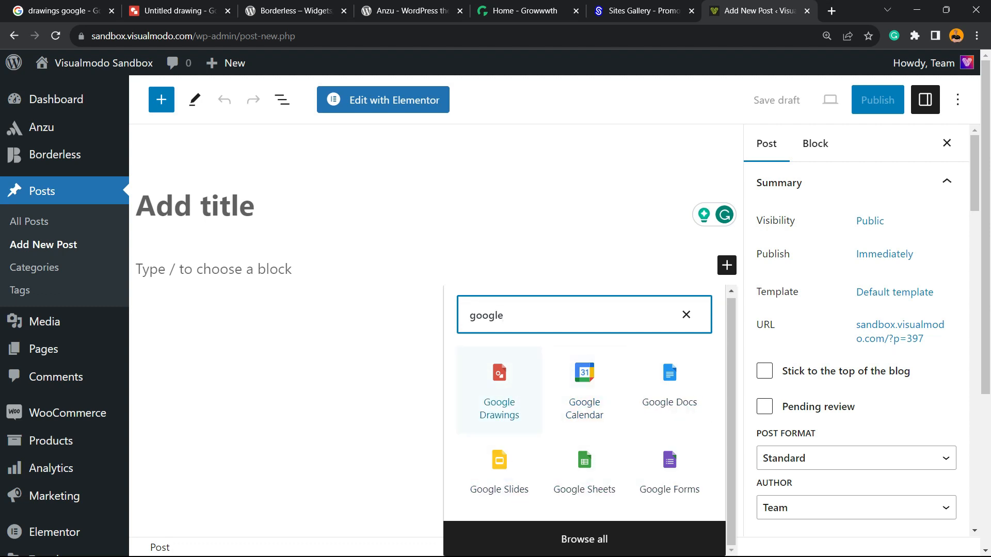
pyautogui.click(499, 390)
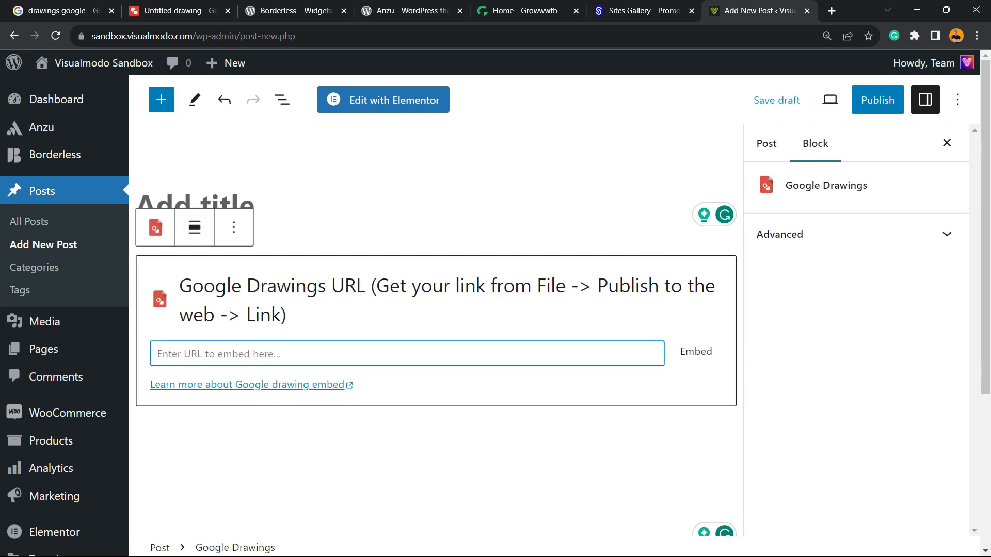
# Step: Copy the published link from the Google Drawings file and embed it in the post's Google Drawings block
pyautogui.click(173, 10)
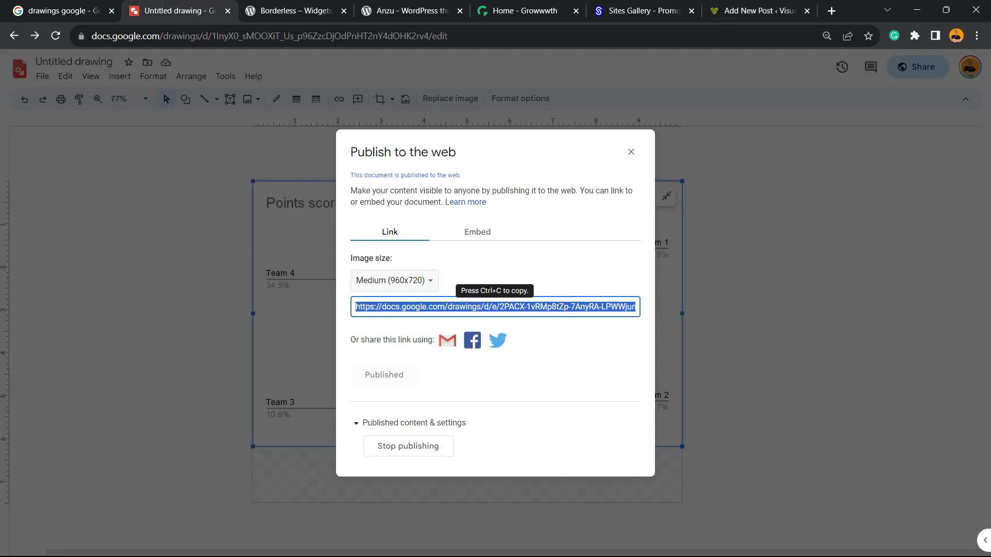
pyautogui.hotkey('ctrl', 'c')
pyautogui.click(749, 10)
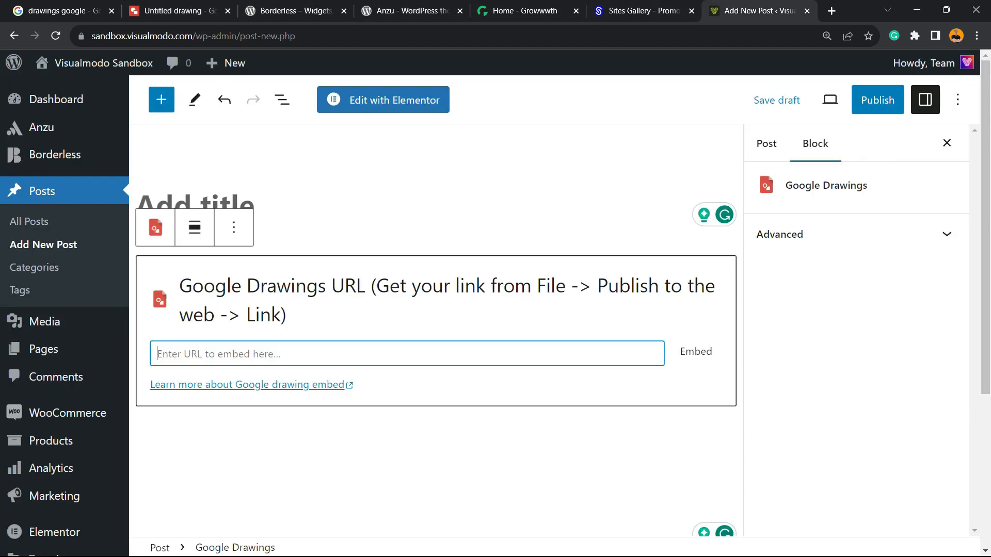
pyautogui.hotkey('ctrl', 'v')
pyautogui.press('Return')
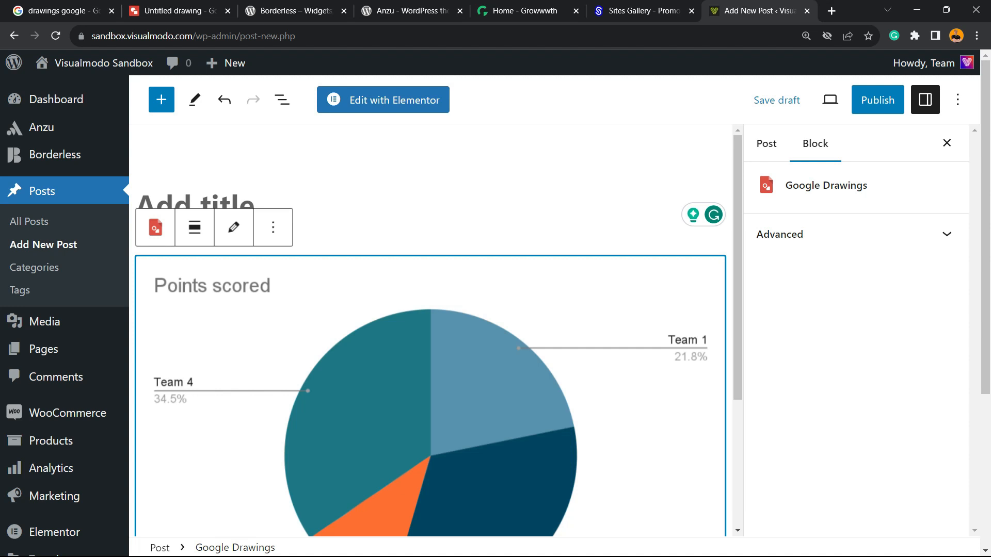
# Step: Review the Google Drawings block's advanced settings, URL, transform and alignment options, and embed the same URL again
pyautogui.click(856, 234)
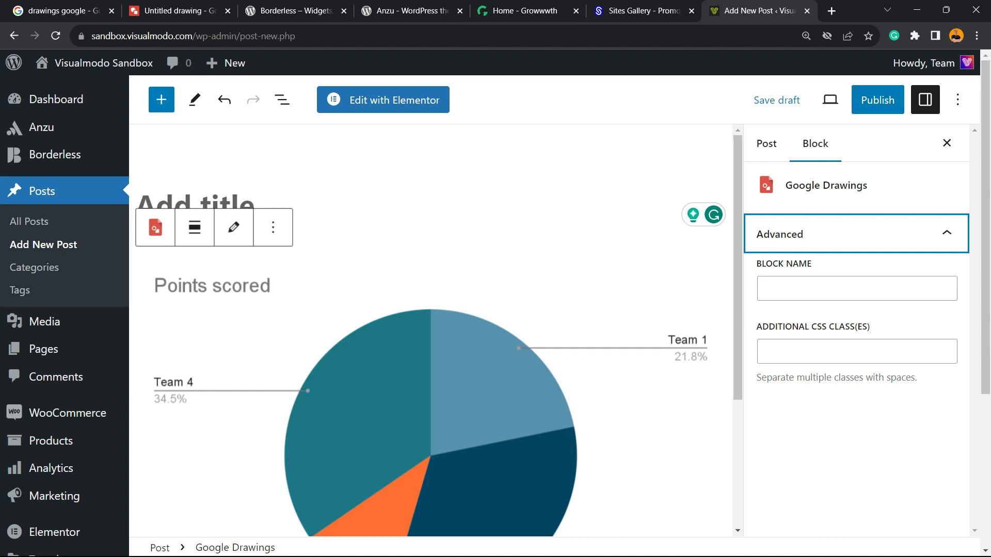
pyautogui.click(233, 227)
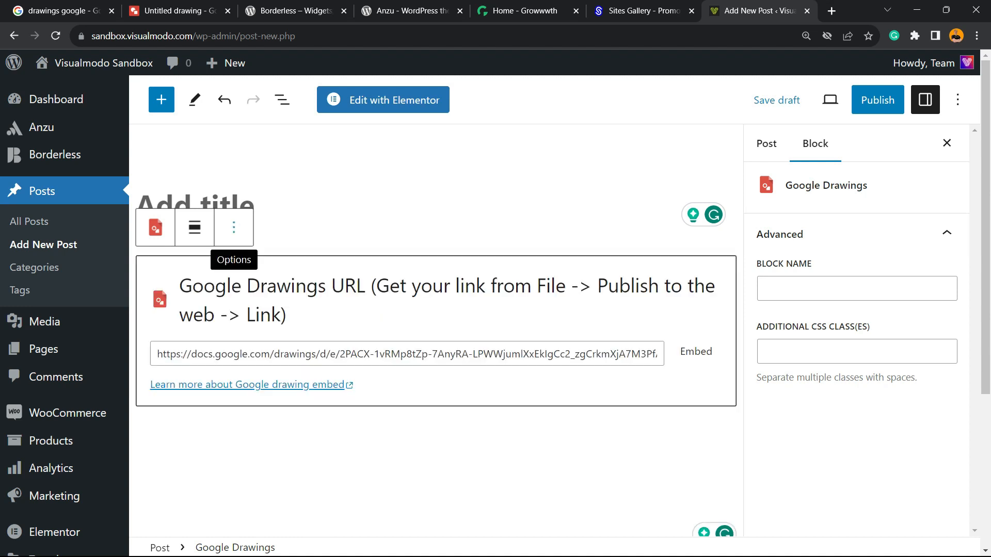
pyautogui.click(156, 228)
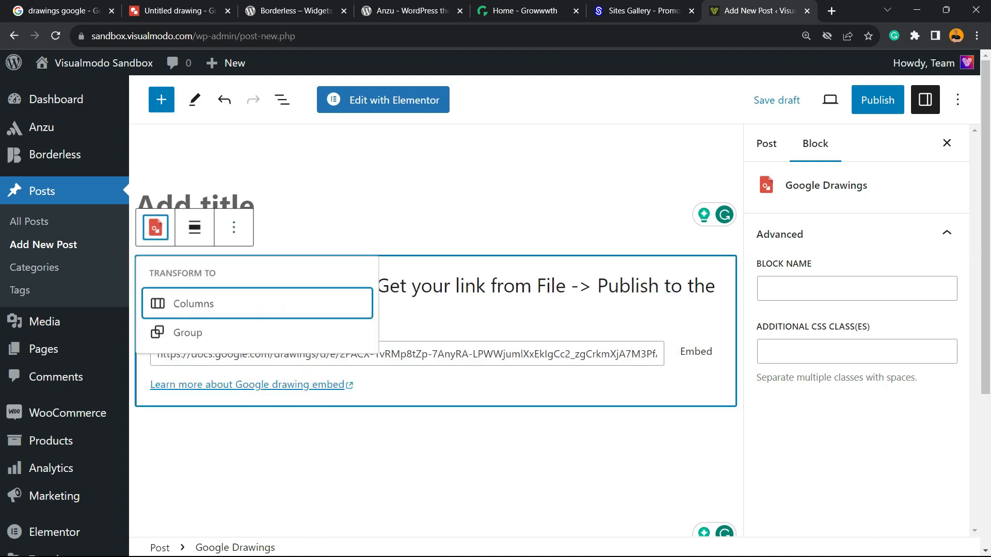
pyautogui.click(155, 227)
pyautogui.click(195, 227)
pyautogui.click(194, 228)
pyautogui.click(696, 352)
# Step: Switch to the Borderless plugin page on WordPress.org and highlight the plugin's title
pyautogui.click(283, 9)
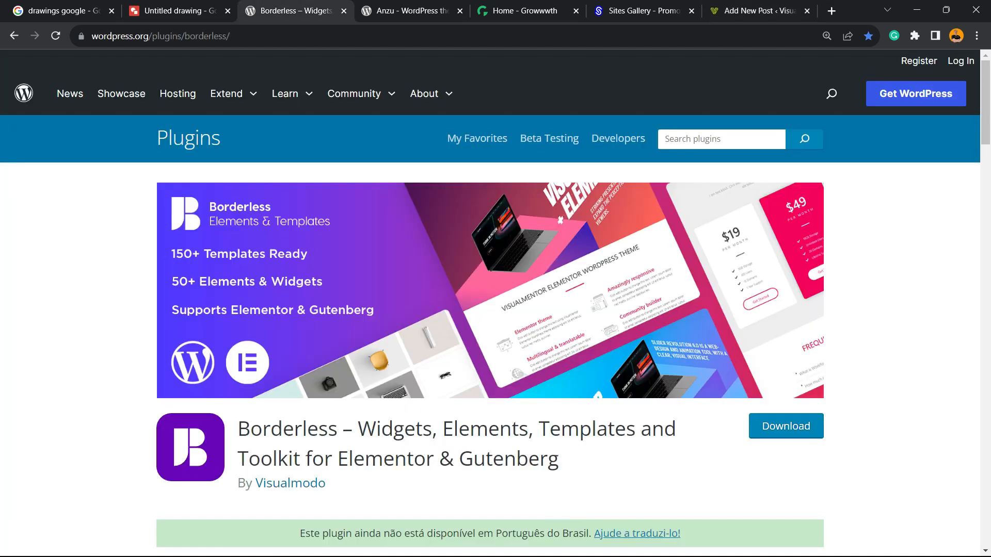
pyautogui.tripleClick(289, 429)
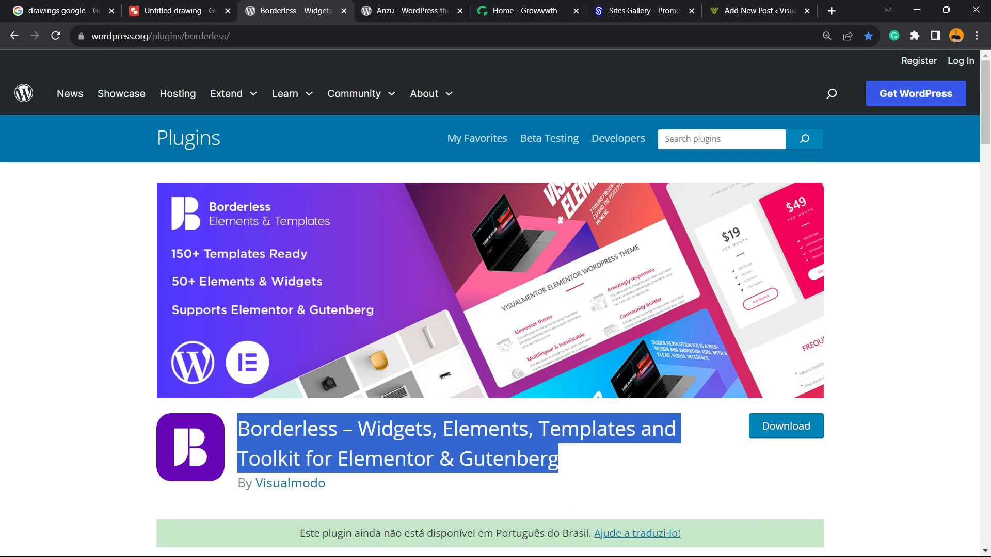
# Step: Highlight individual words in the Borderless plugin's title and the theme name on the Anzu theme page
pyautogui.doubleClick(395, 428)
pyautogui.doubleClick(508, 459)
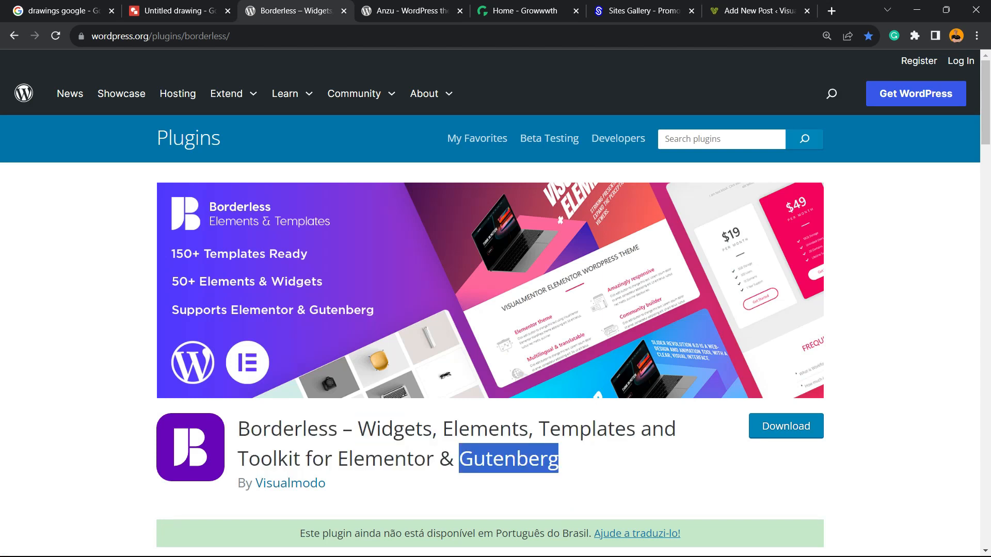
pyautogui.doubleClick(587, 429)
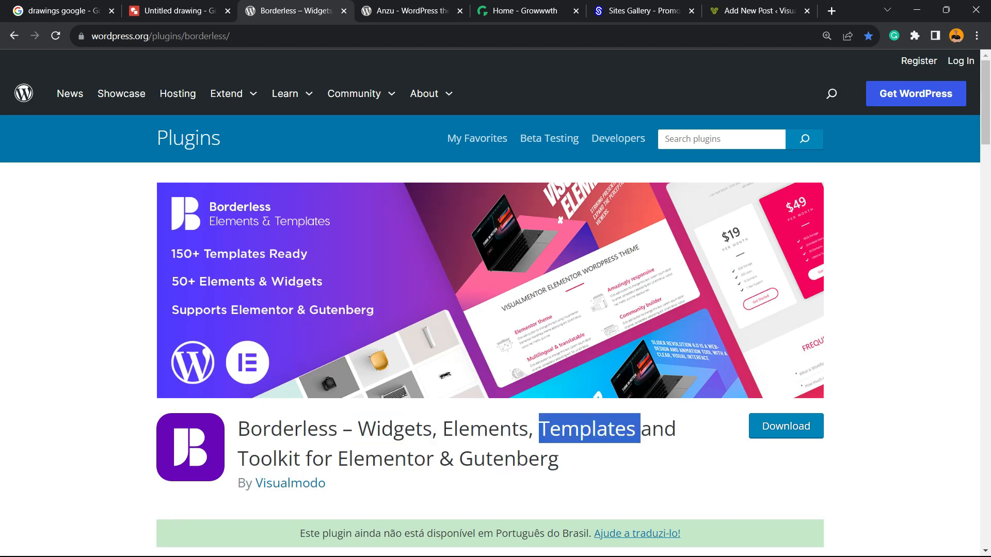
pyautogui.hotkey('ctrl', 'Tab')
pyautogui.doubleClick(212, 296)
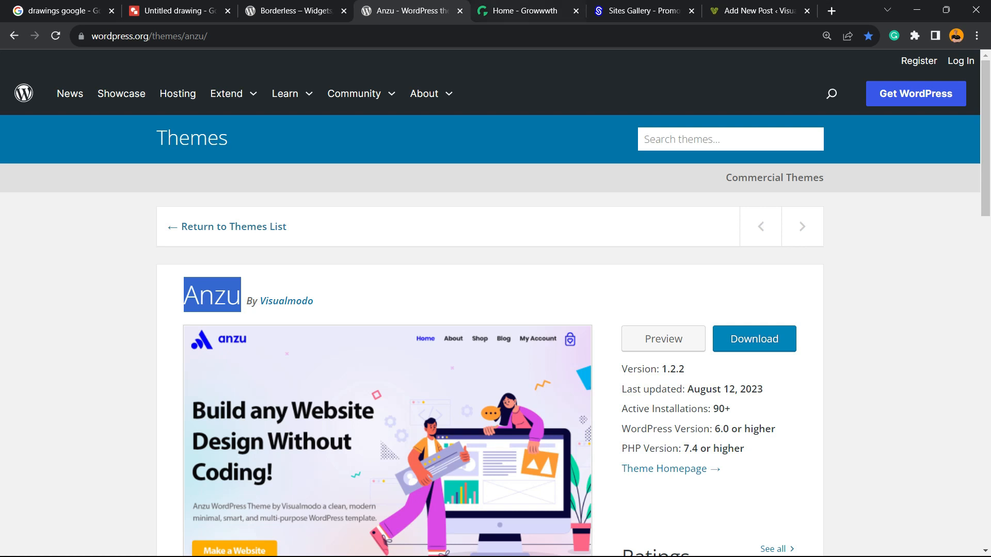
# Step: Switch to the Growwwth website, highlight its domain name in the address, and look through its listed sites
pyautogui.hotkey('ctrl', 'Tab')
pyautogui.hotkey('ctrl', 'l')
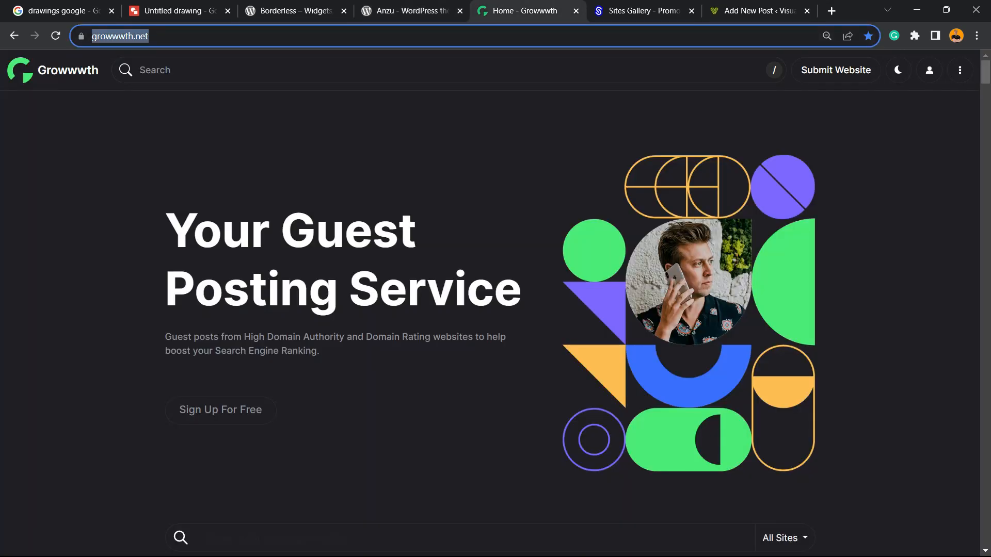
pyautogui.doubleClick(127, 36)
pyautogui.scroll(-8, 268, 310)
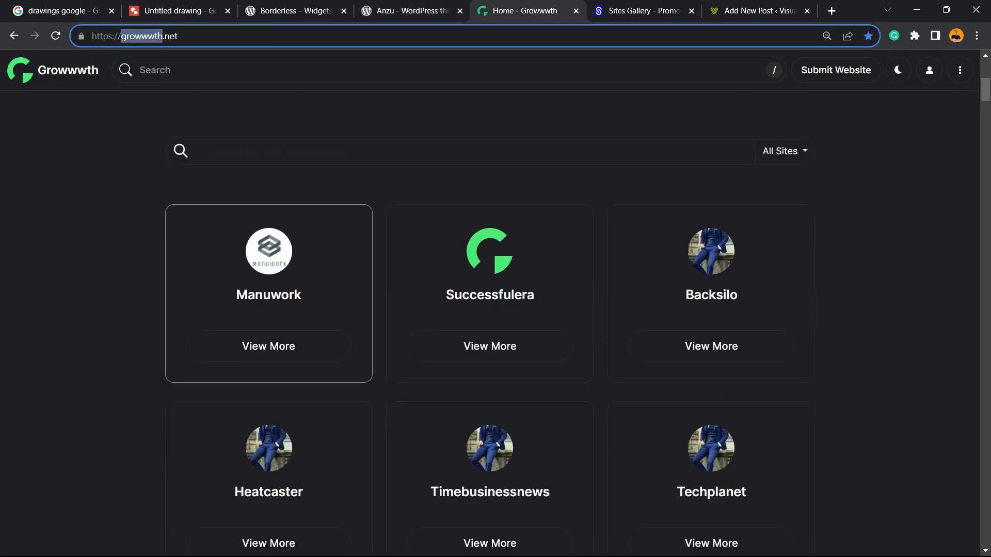
pyautogui.scroll(-20, 268, 309)
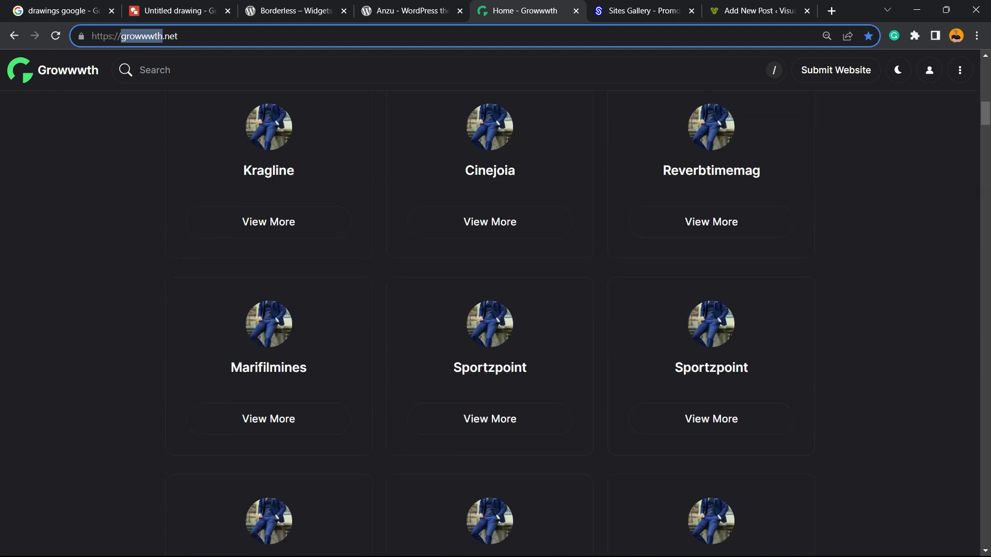
pyautogui.scroll(-10, 269, 310)
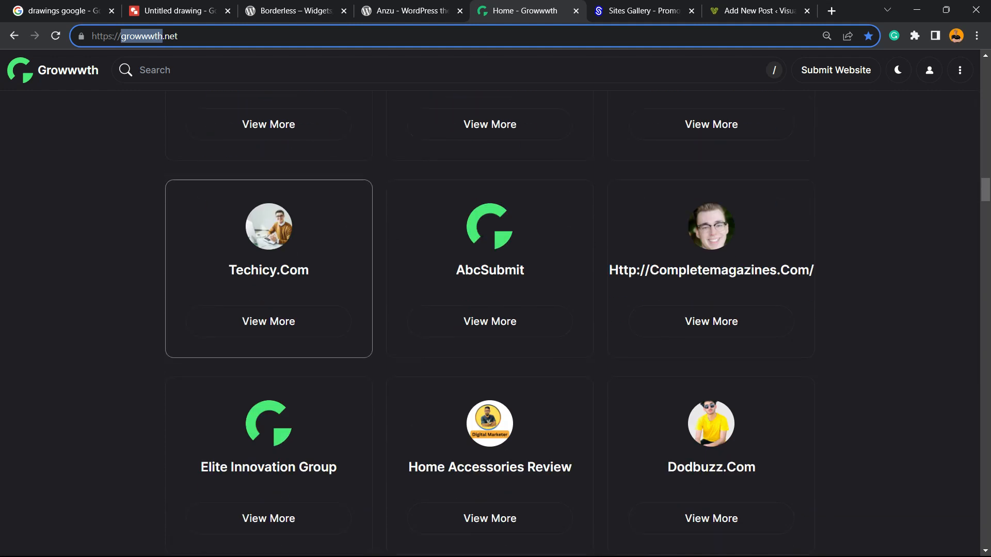
# Step: Switch to the Sites Gallery website and look through its gallery of submitted website designs
pyautogui.hotkey('ctrl', 'Tab')
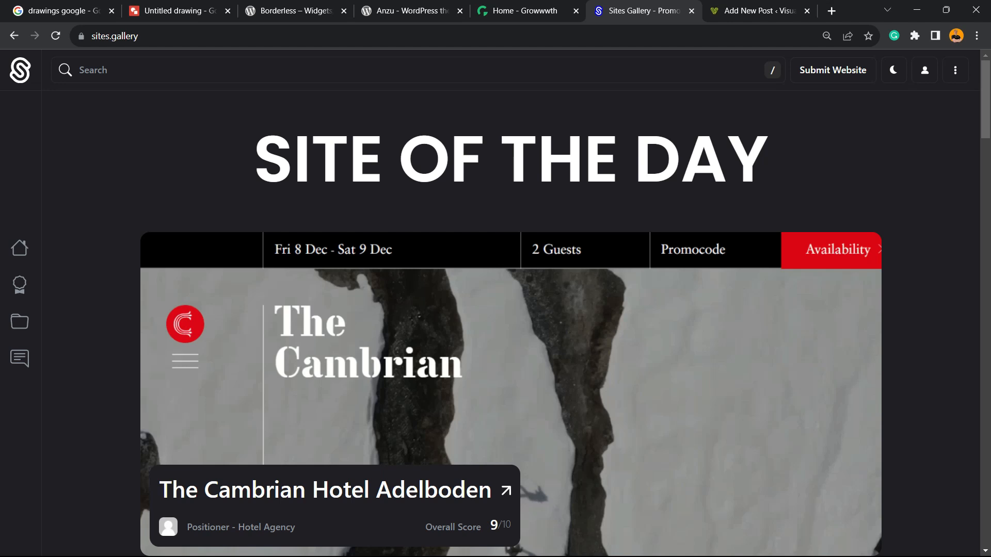
pyautogui.scroll(-15, 511, 361)
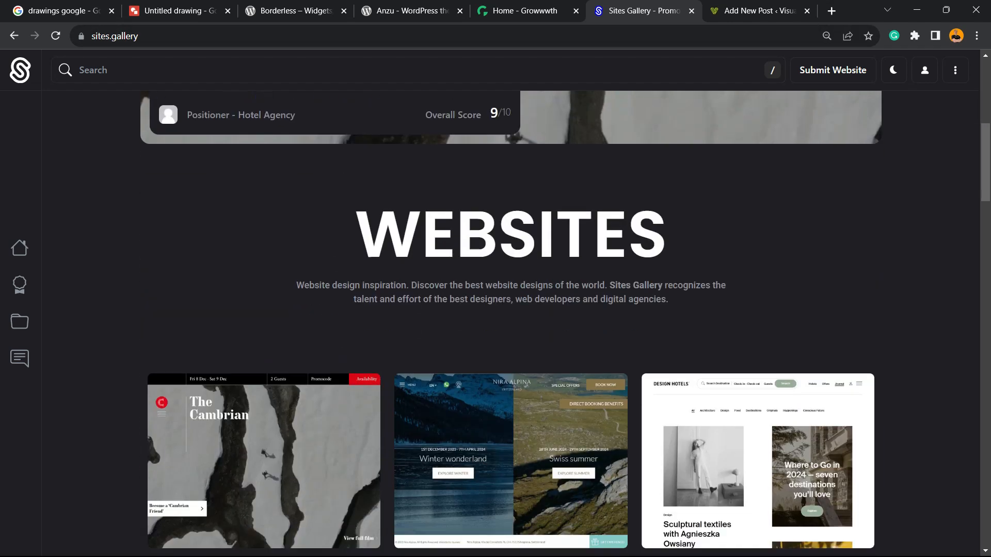
pyautogui.scroll(-20, 511, 309)
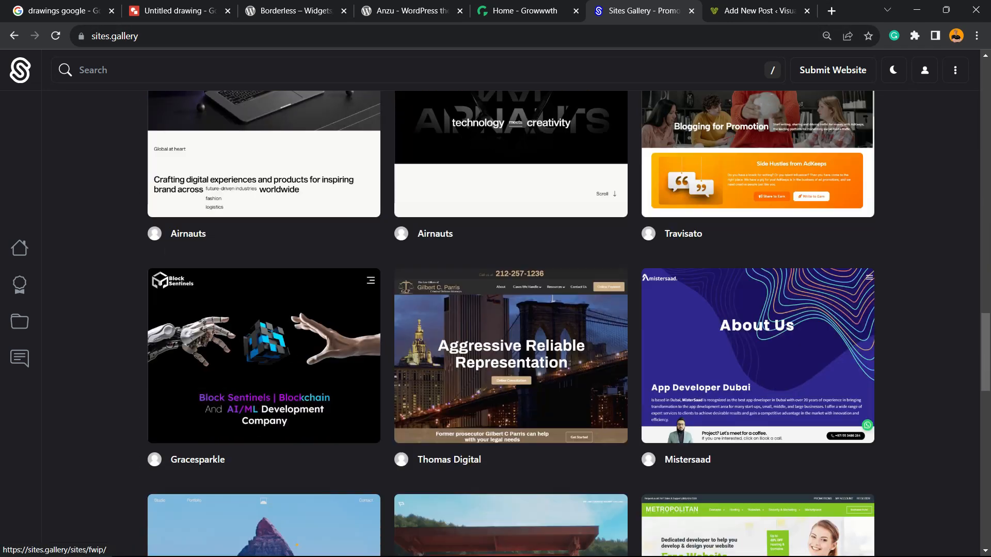
pyautogui.scroll(-10, 263, 238)
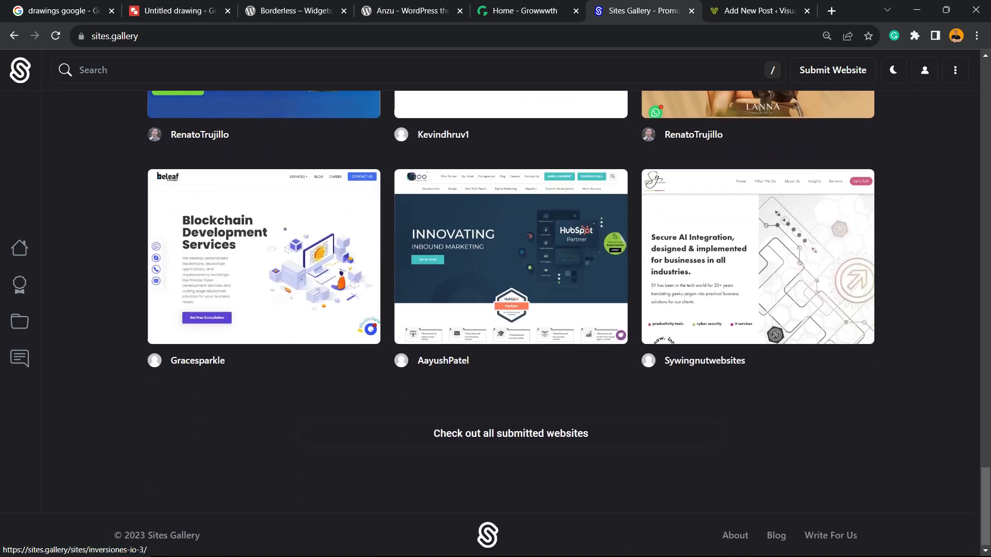
pyautogui.scroll(5, 263, 237)
pyautogui.scroll(20, 263, 237)
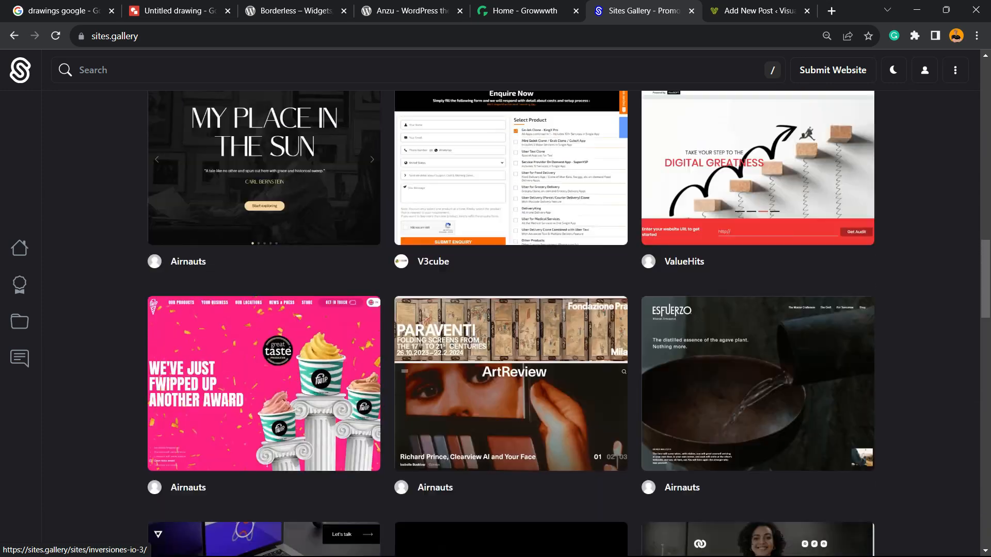
pyautogui.scroll(-10, 263, 238)
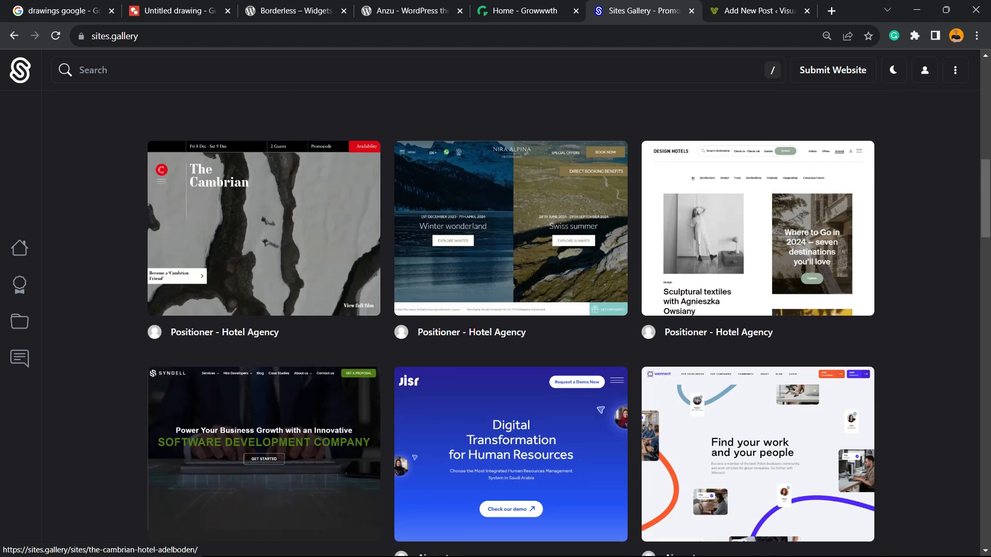
# Step: Return to the post editor, shorten its address to visualmodo.com and load that site, leaving the post without saving
pyautogui.hotkey('ctrl', 'Tab')
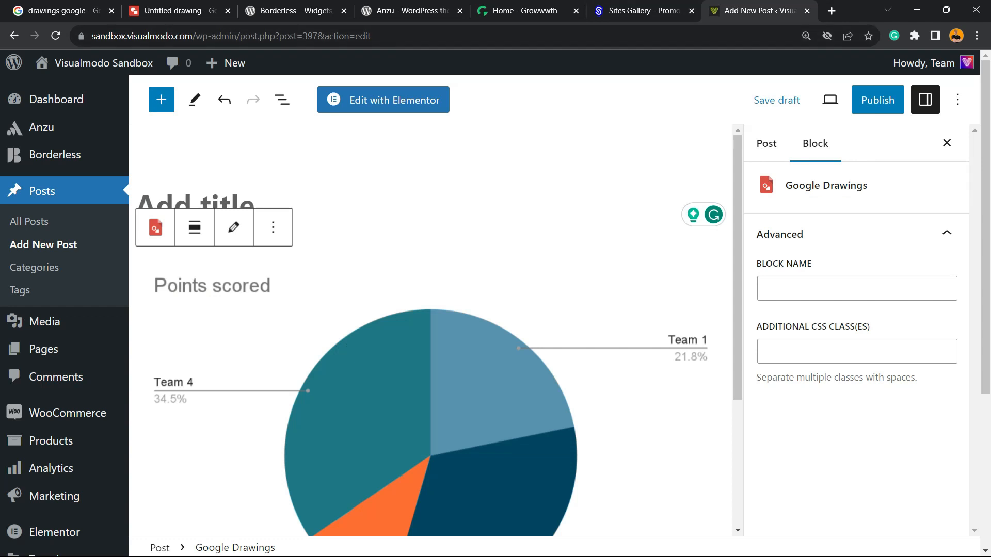
pyautogui.moveTo(133, 36); pyautogui.dragTo(86, 36)
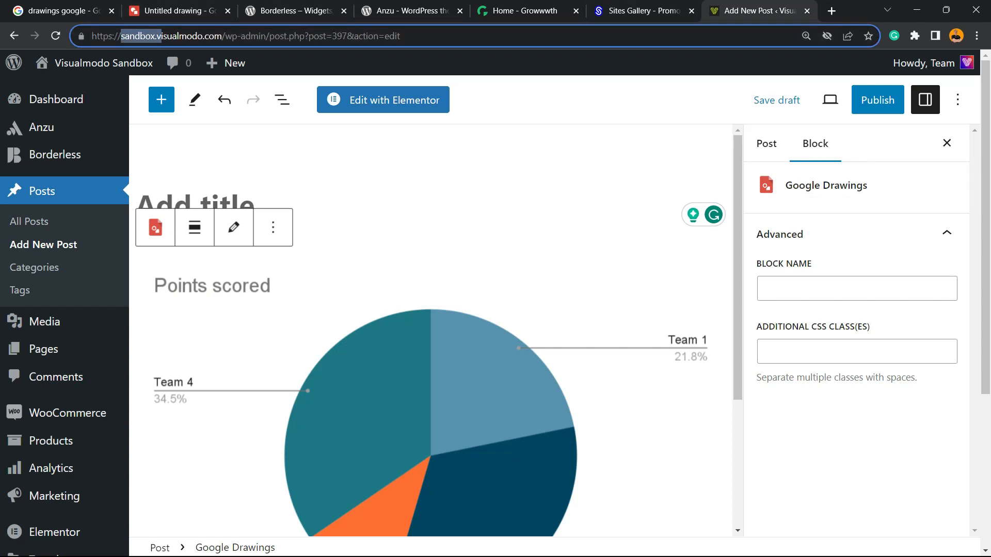
pyautogui.press('BackSpace')
pyautogui.moveTo(368, 36); pyautogui.dragTo(208, 36)
pyautogui.press('BackSpace')
pyautogui.press('BackSpace')
pyautogui.press('BackSpace')
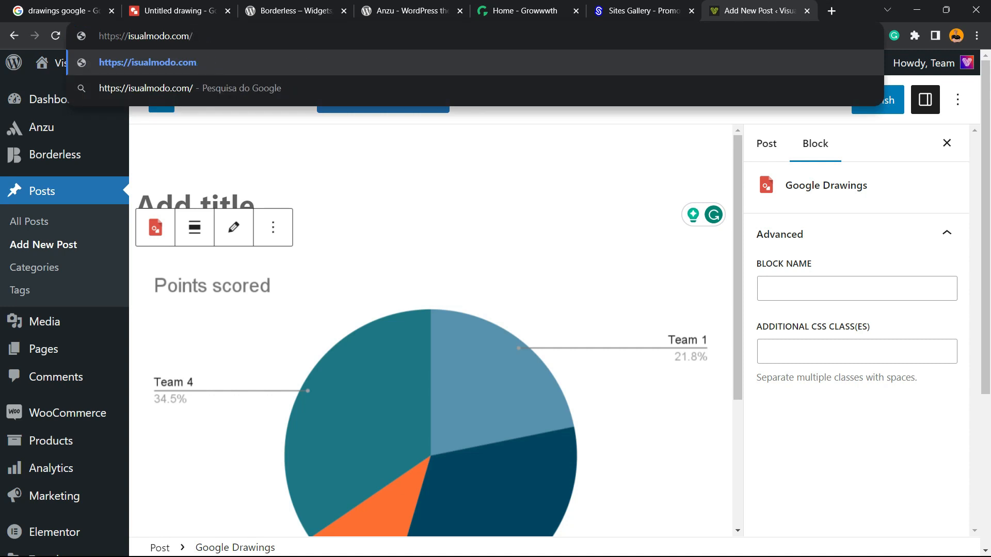
pyautogui.write('v')
pyautogui.press('Return')
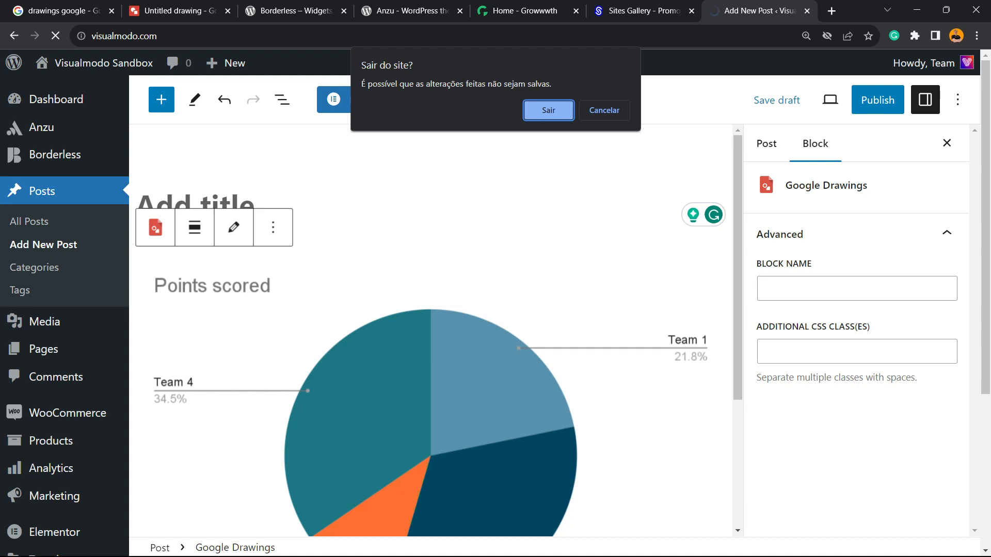
pyautogui.press('Return')
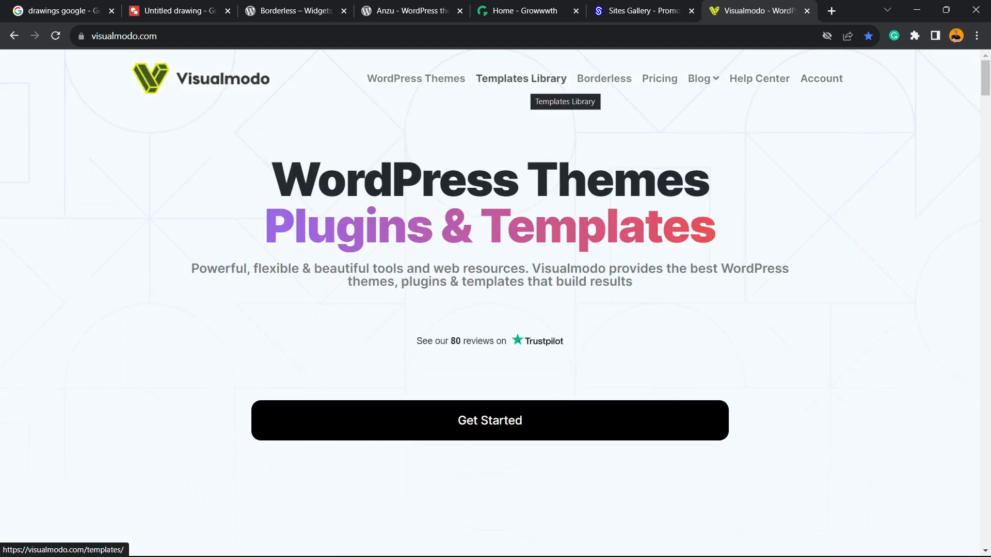
# Step: Open Visualmodo's Templates Library and look through the starter templates
pyautogui.click(531, 80)
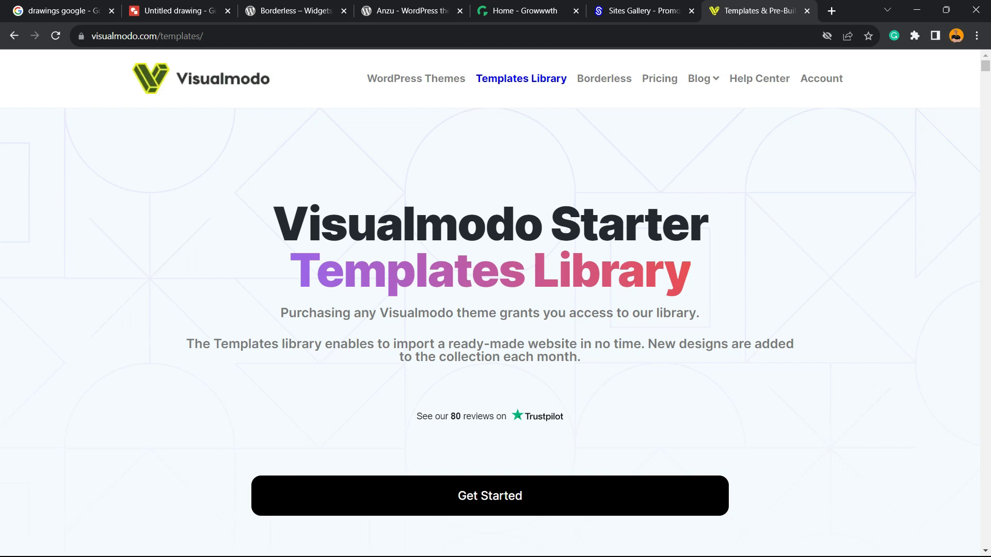
pyautogui.scroll(-10, 361, 309)
pyautogui.scroll(-6, 361, 310)
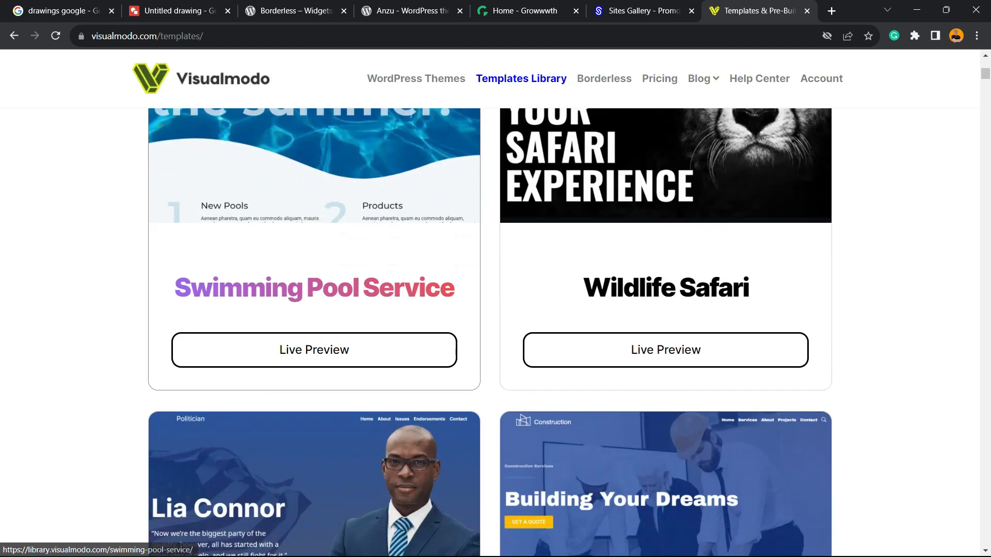
pyautogui.scroll(-20, 314, 310)
pyautogui.scroll(-20, 490, 331)
pyautogui.scroll(-20, 491, 331)
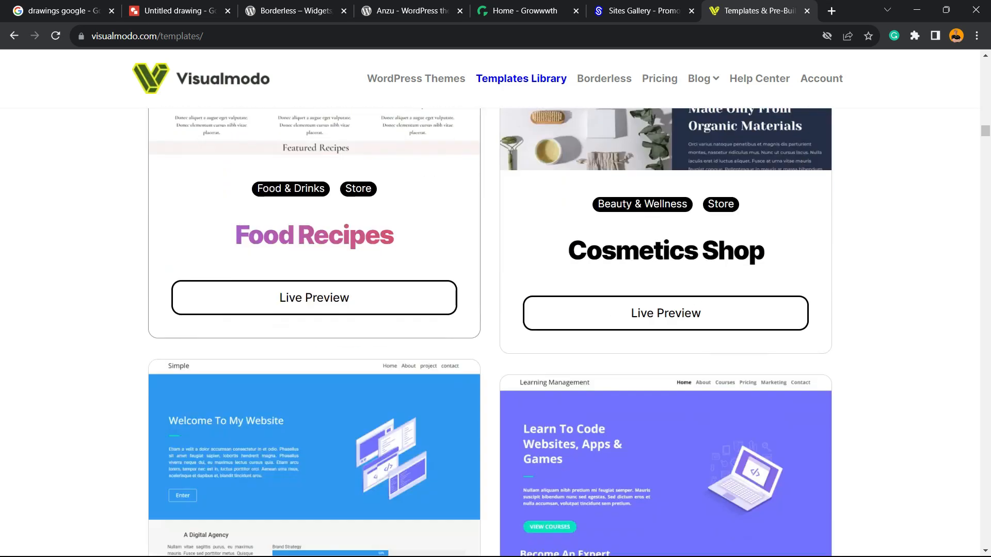
pyautogui.scroll(-20, 490, 330)
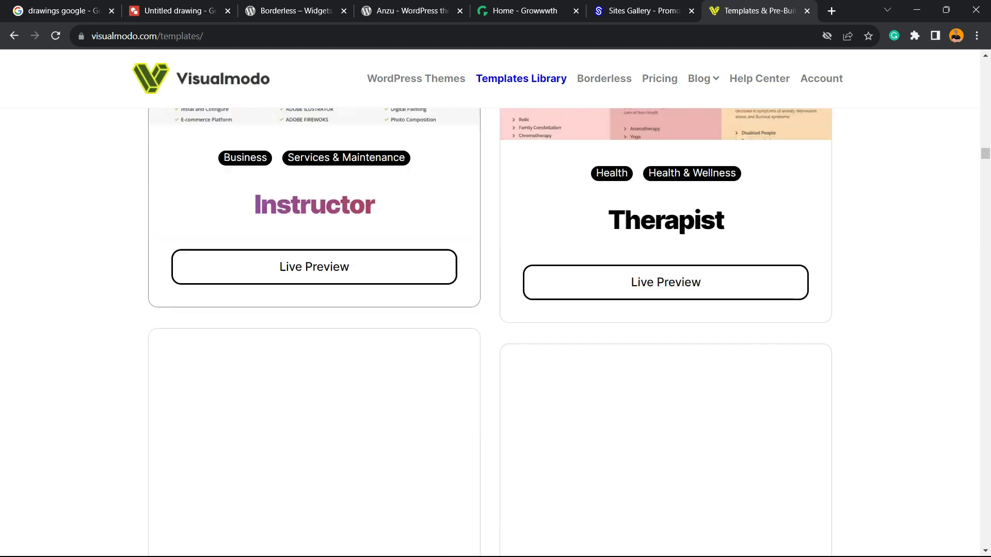
pyautogui.scroll(-20, 491, 330)
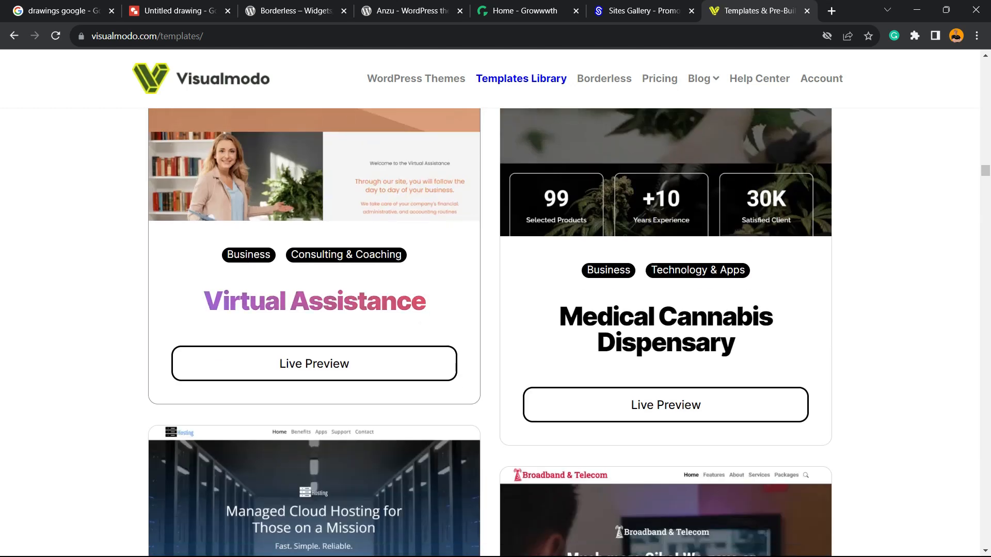
pyautogui.scroll(-14, 491, 330)
pyautogui.scroll(-8, 490, 330)
pyautogui.scroll(-15, 495, 330)
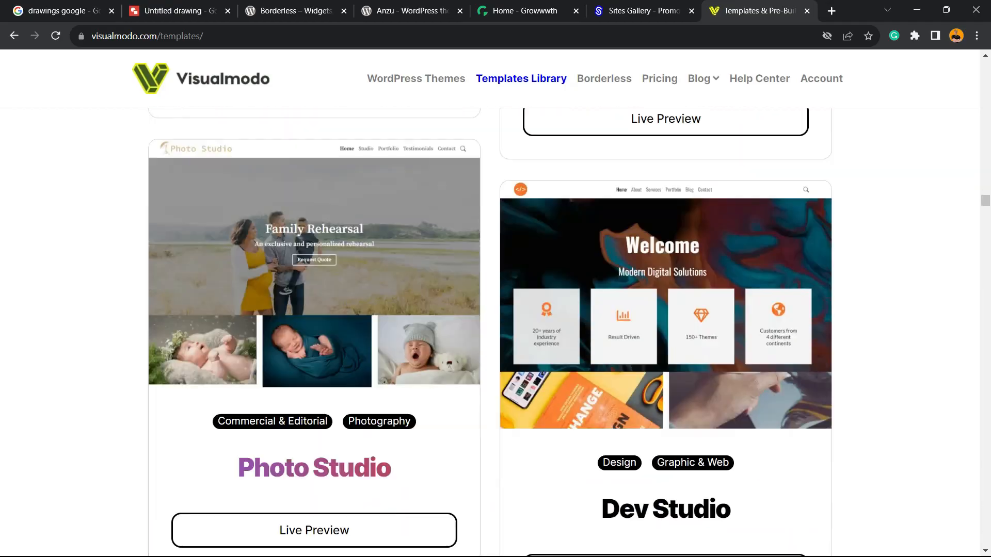